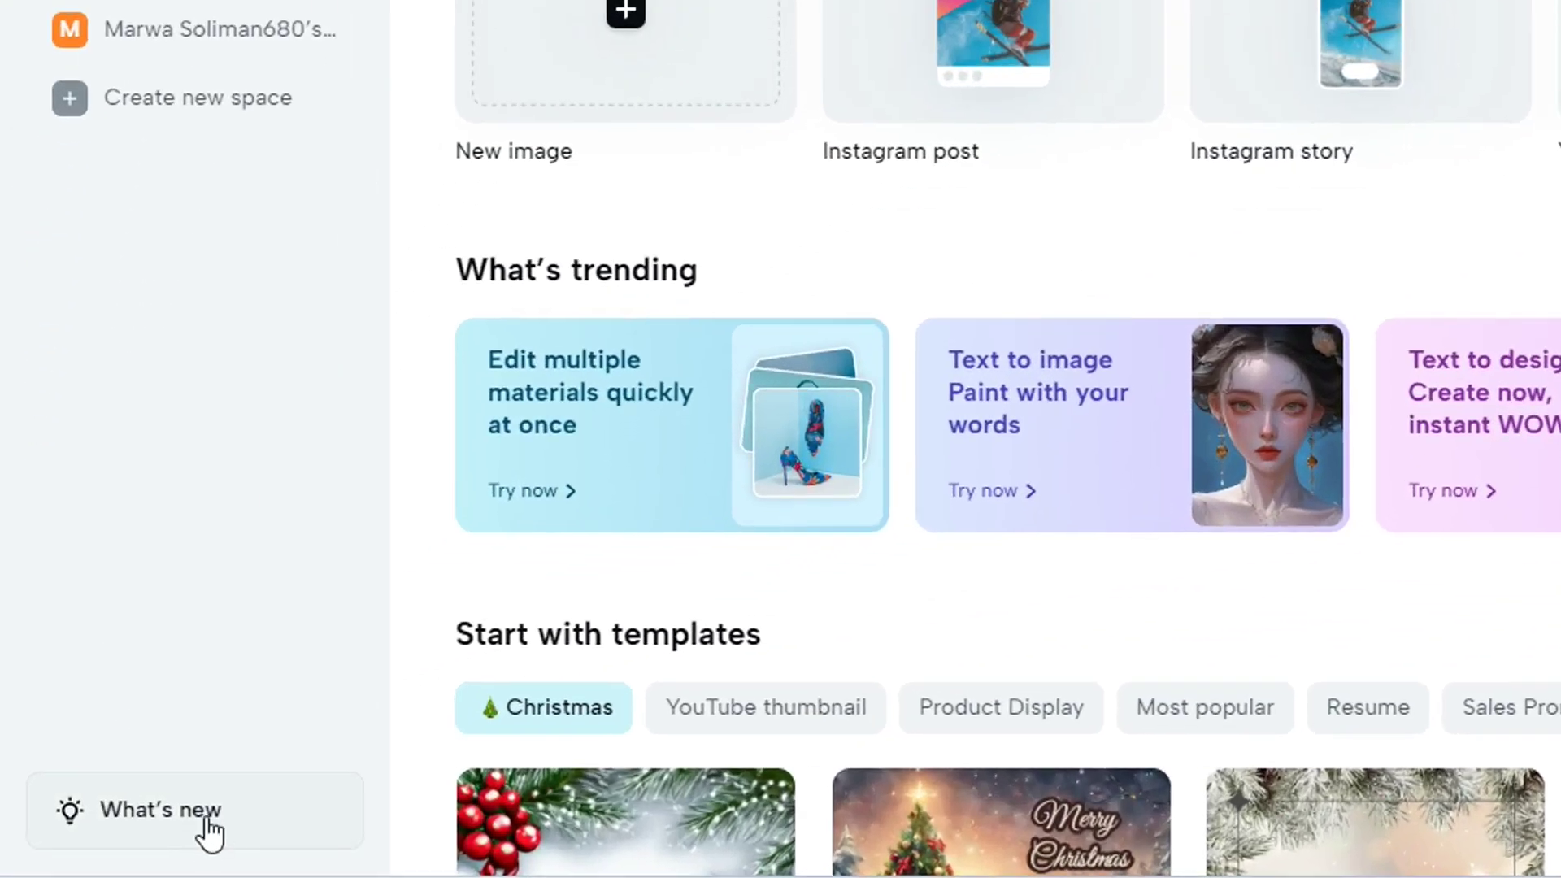
Review the What's new entries on Record, Click & Share, Multi-language subtitles, Text to image & Image to image, and Transcript-based editing
{"action": "left_click", "coordinate": [209, 825]}
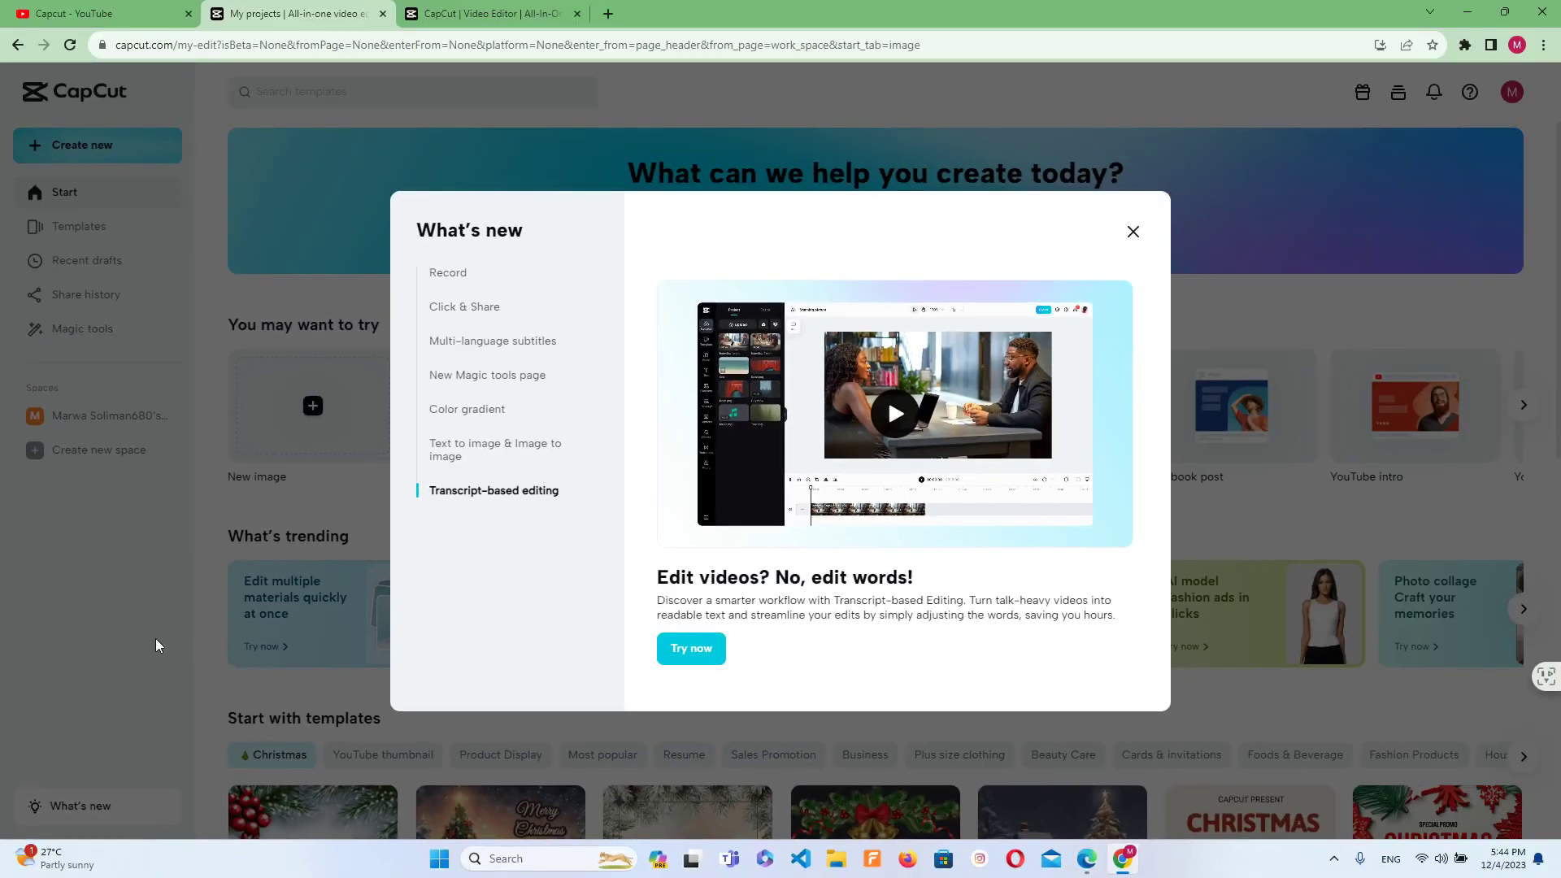
{"action": "left_click", "coordinate": [451, 273]}
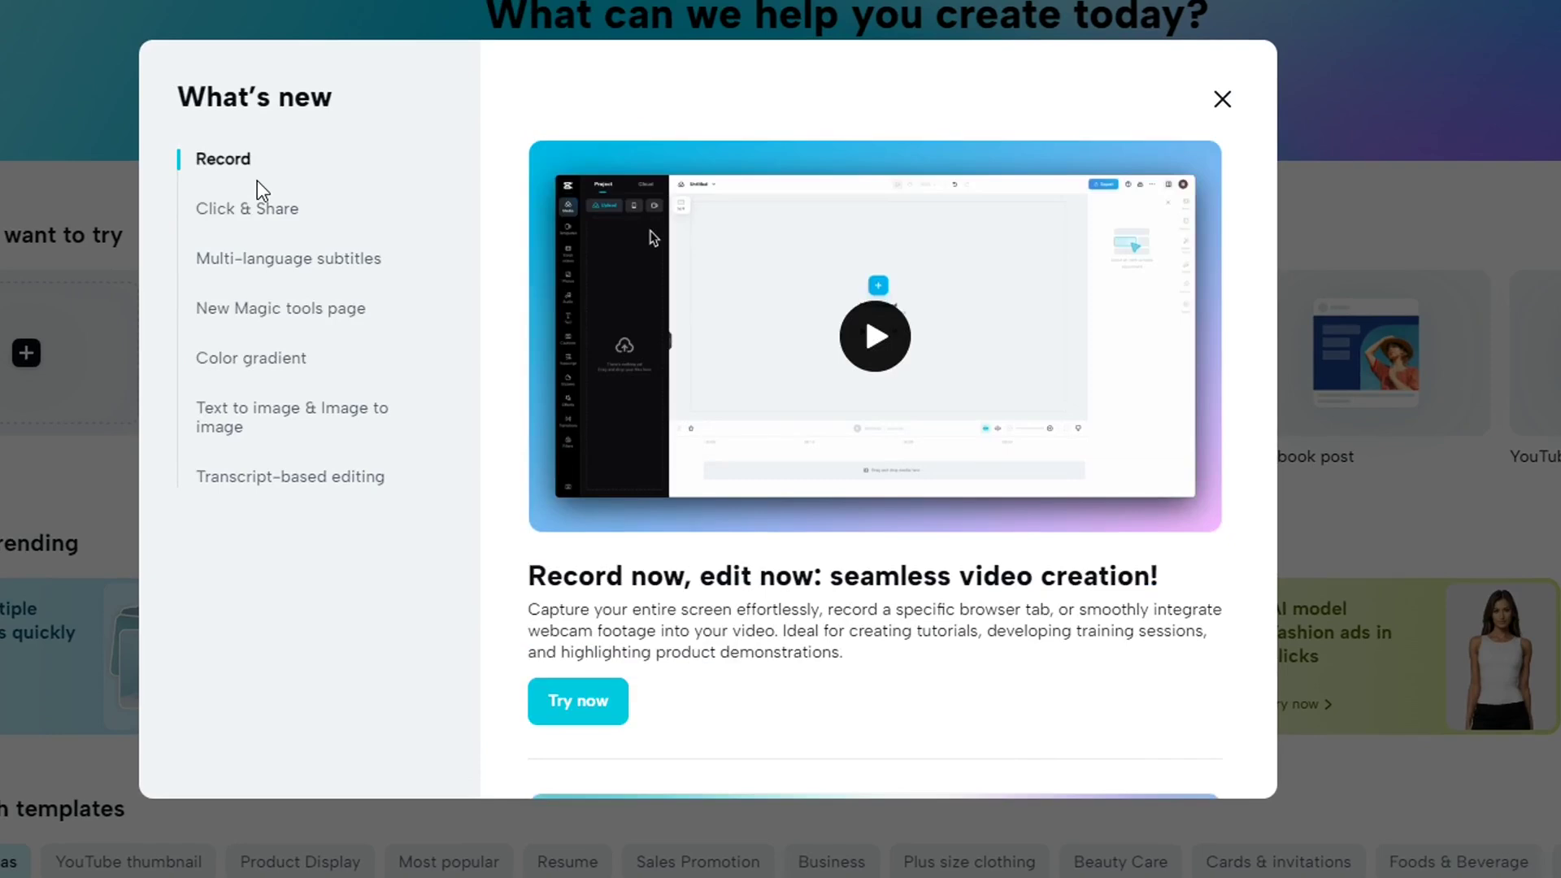
{"action": "left_click", "coordinate": [280, 216]}
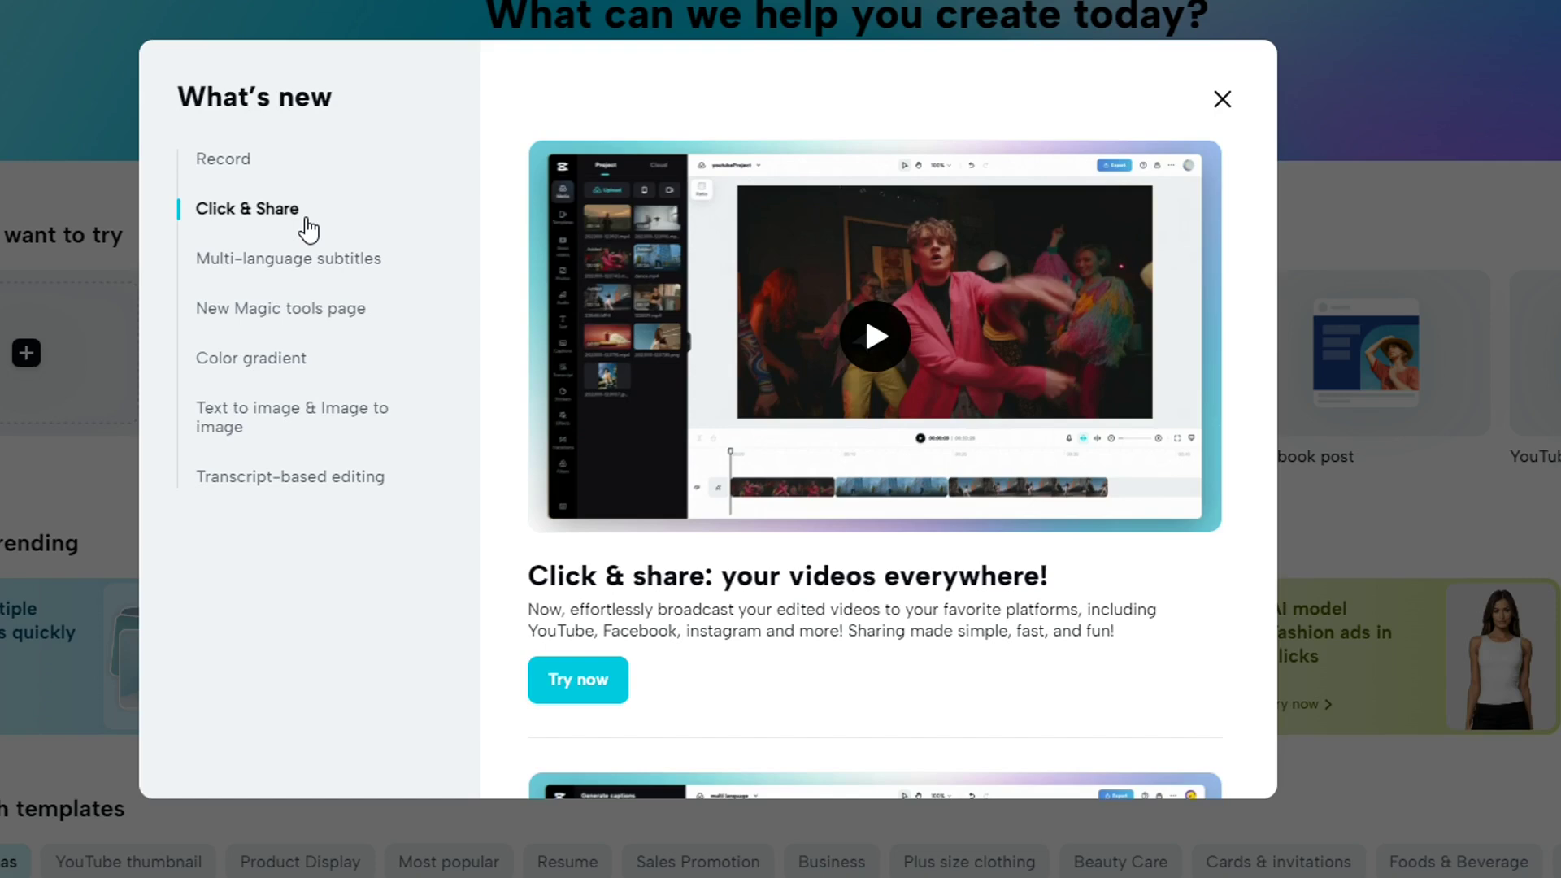
{"action": "scroll", "coordinate": [631, 435], "scroll_direction": "down", "scroll_amount": 4}
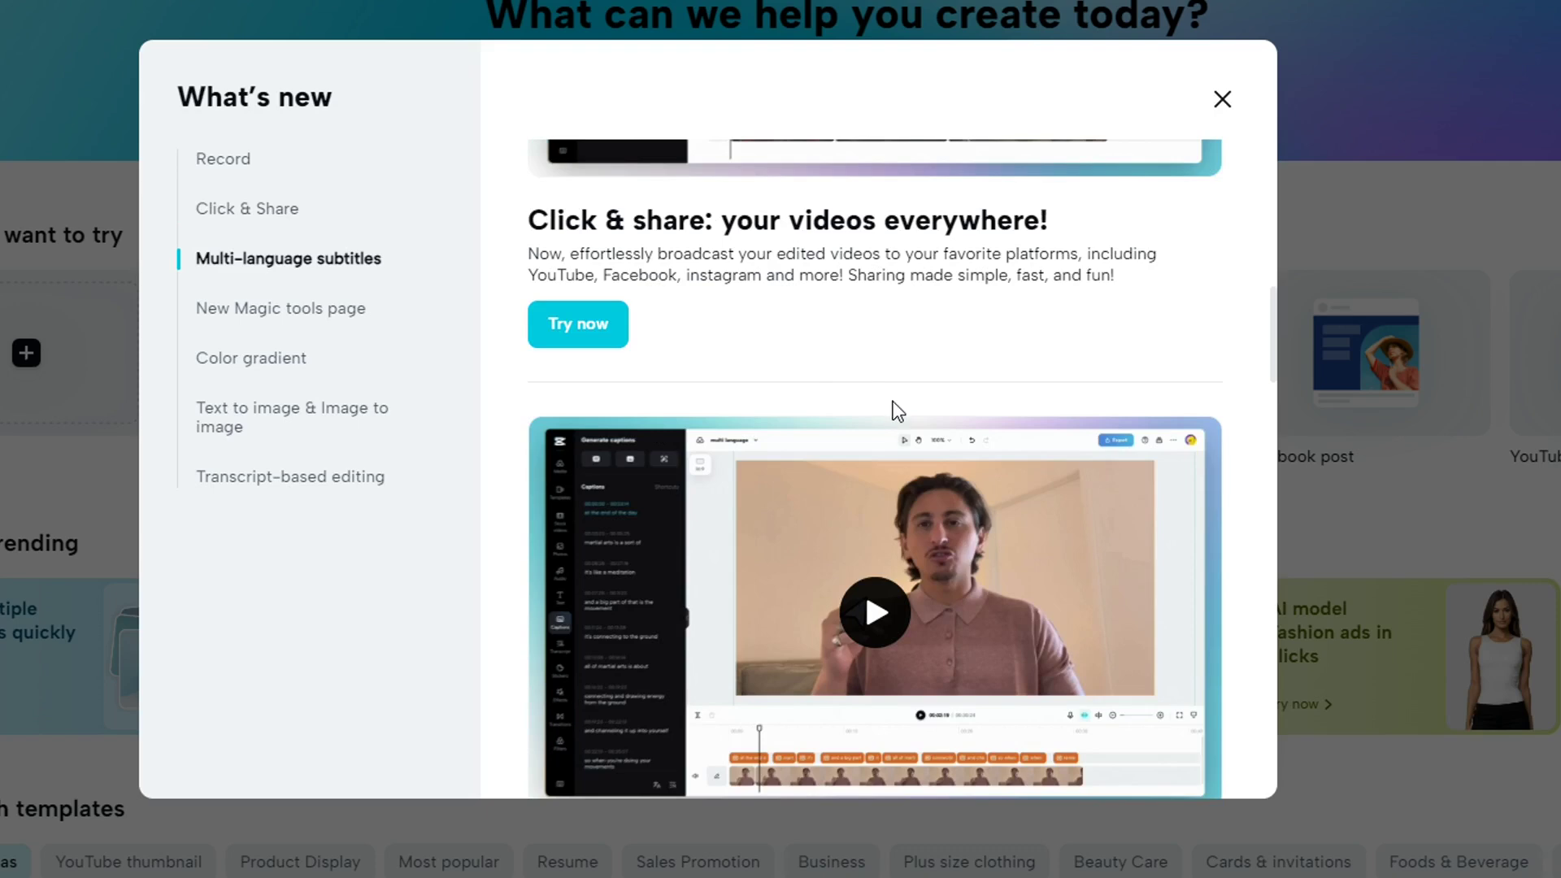
{"action": "left_click", "coordinate": [373, 265]}
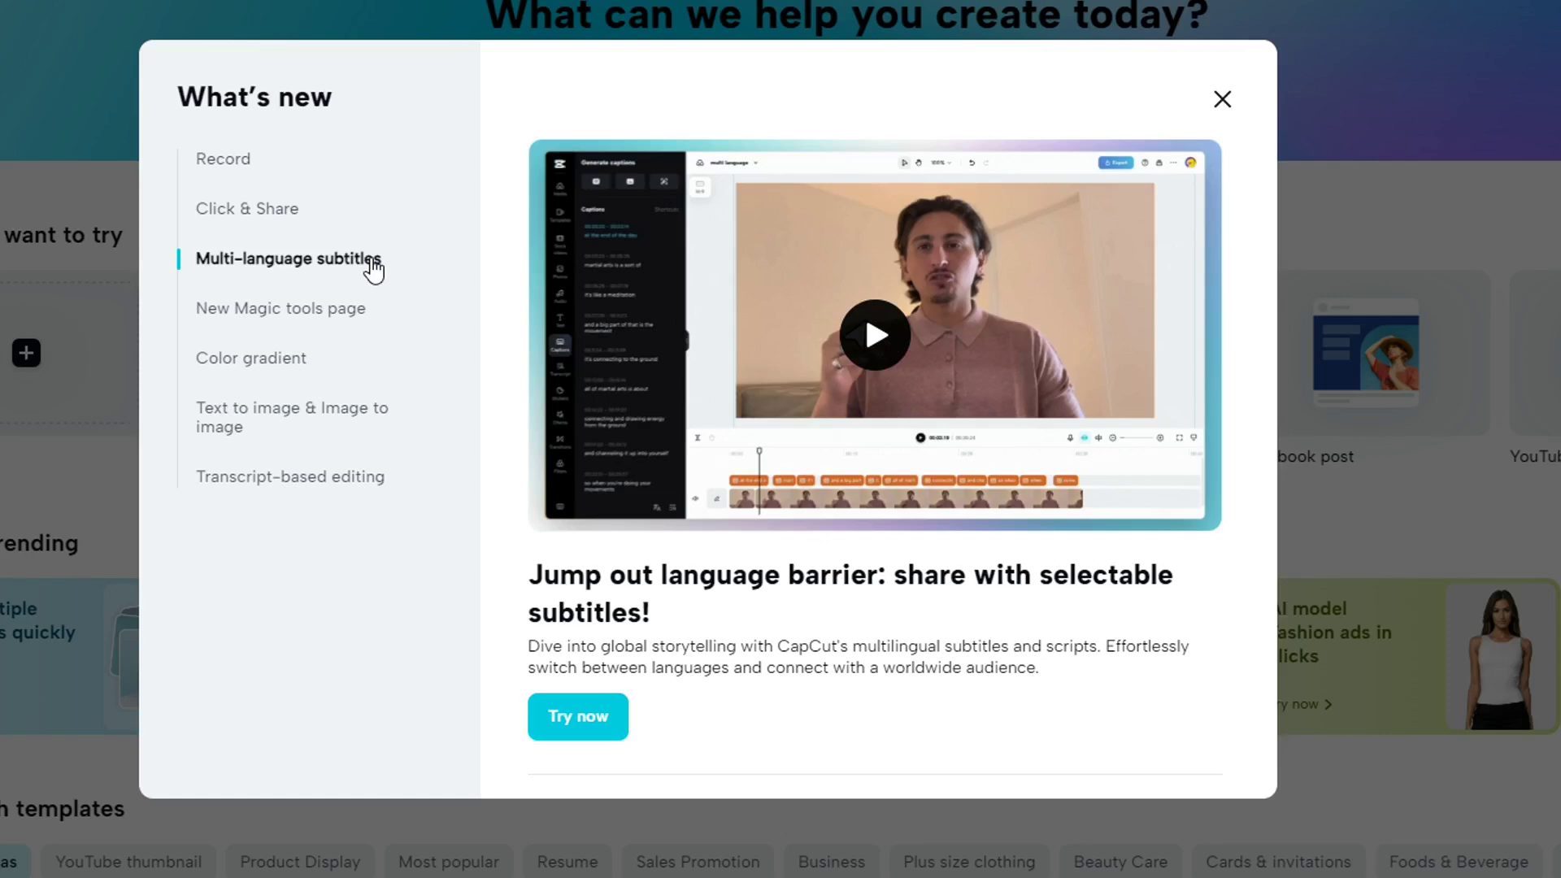
{"action": "left_click", "coordinate": [286, 428]}
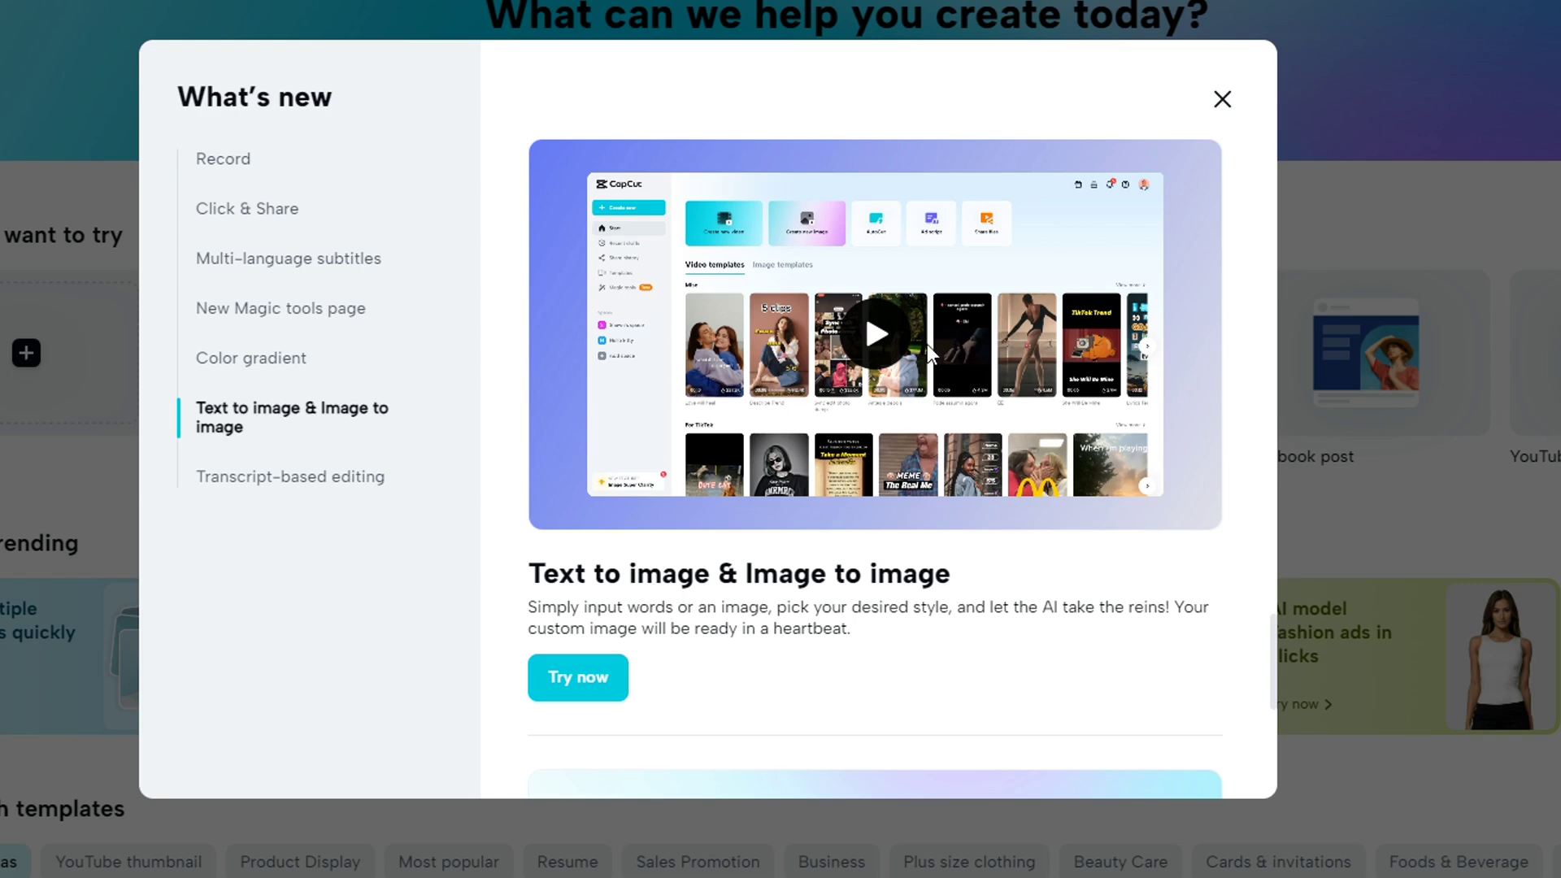
{"action": "scroll", "coordinate": [969, 491], "scroll_direction": "down", "scroll_amount": 3}
{"action": "left_click", "coordinate": [340, 494]}
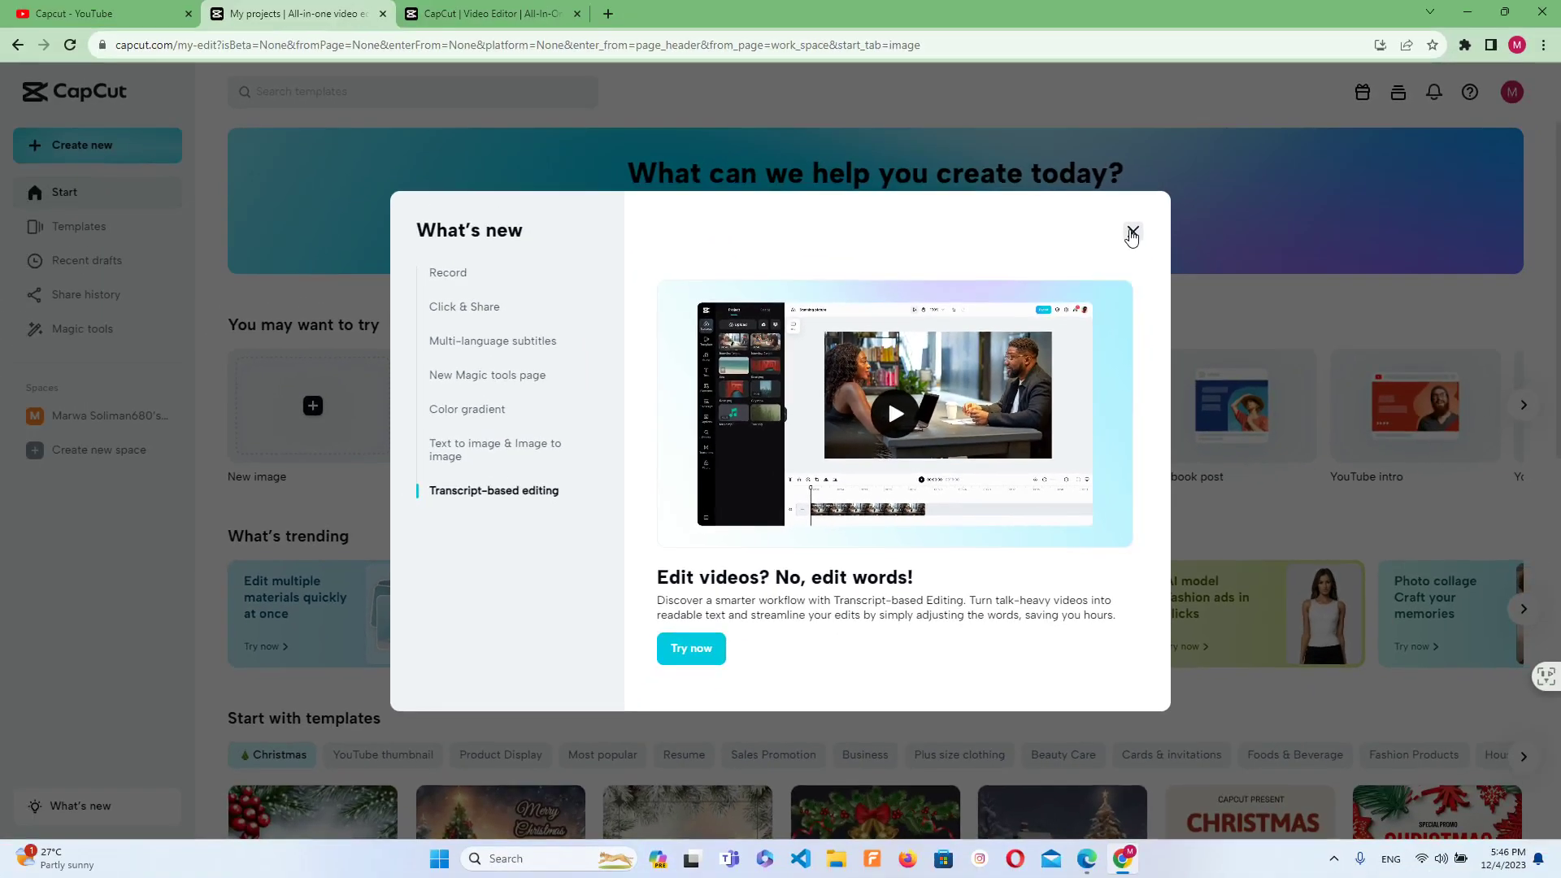
{"action": "left_click", "coordinate": [1131, 234]}
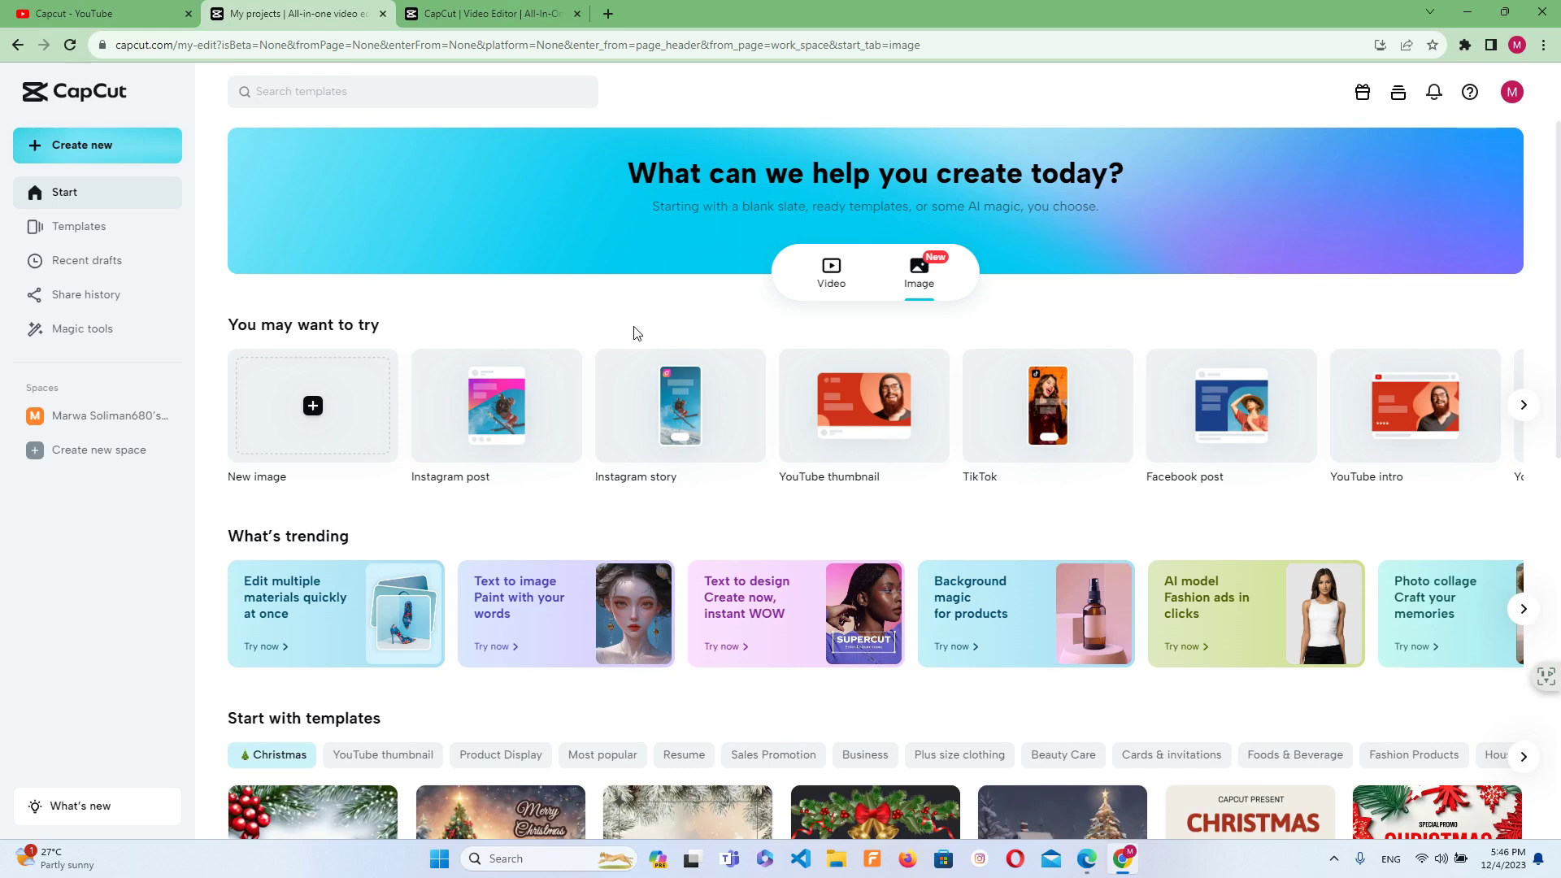
Open the personal space and examine the storage reward tasks in the Task center
{"action": "left_click", "coordinate": [157, 420]}
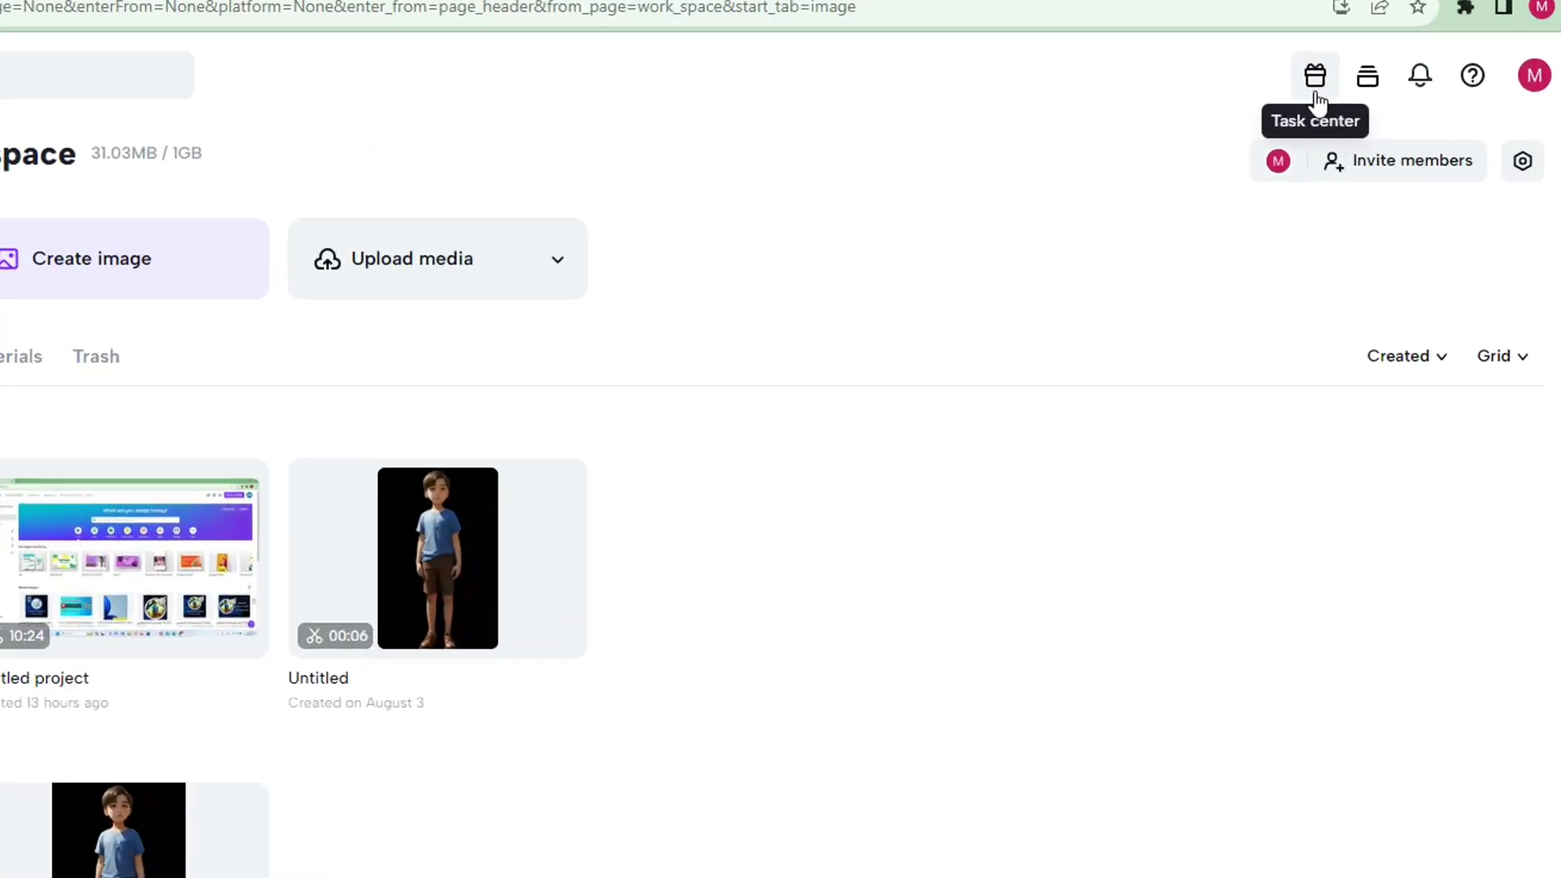
{"action": "left_click", "coordinate": [1363, 93]}
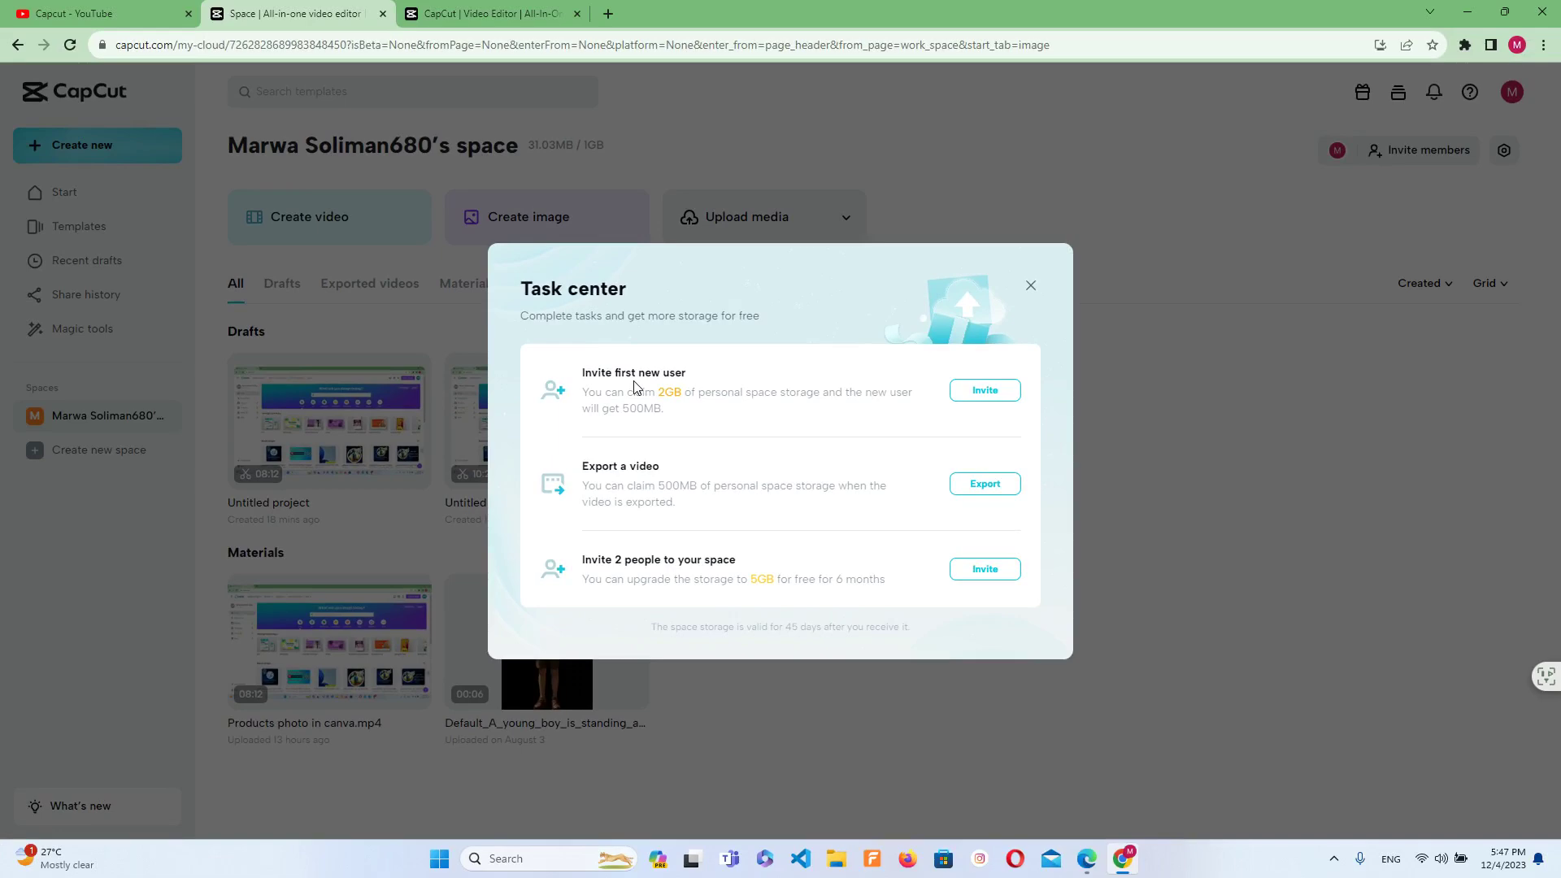
{"action": "left_click", "coordinate": [1215, 148]}
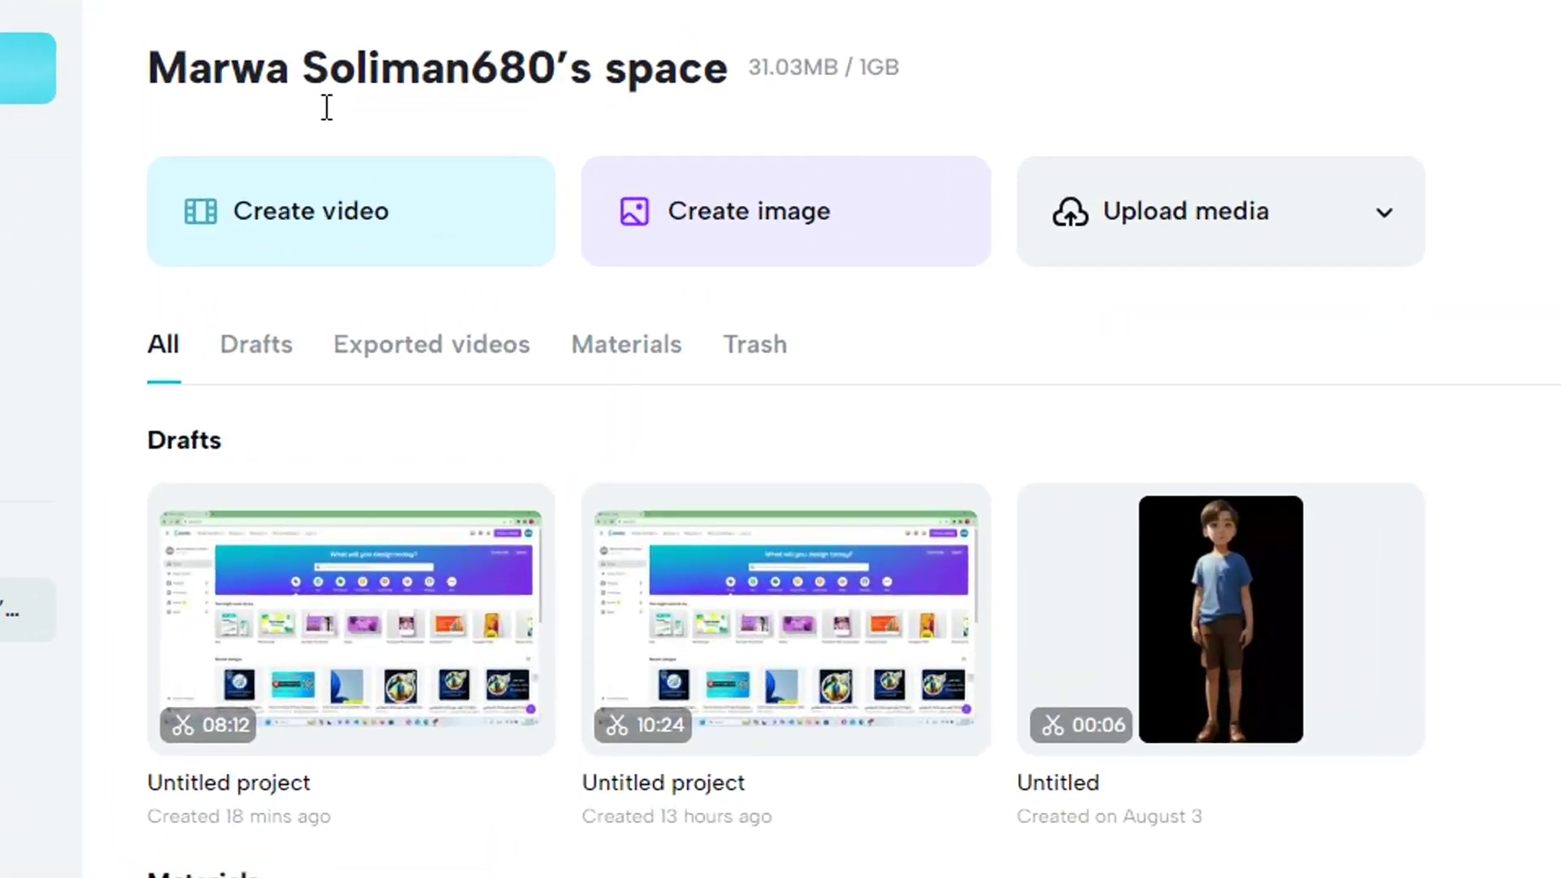
Create a new video project in the personal space with a 16:9 aspect ratio
{"action": "left_click", "coordinate": [305, 230]}
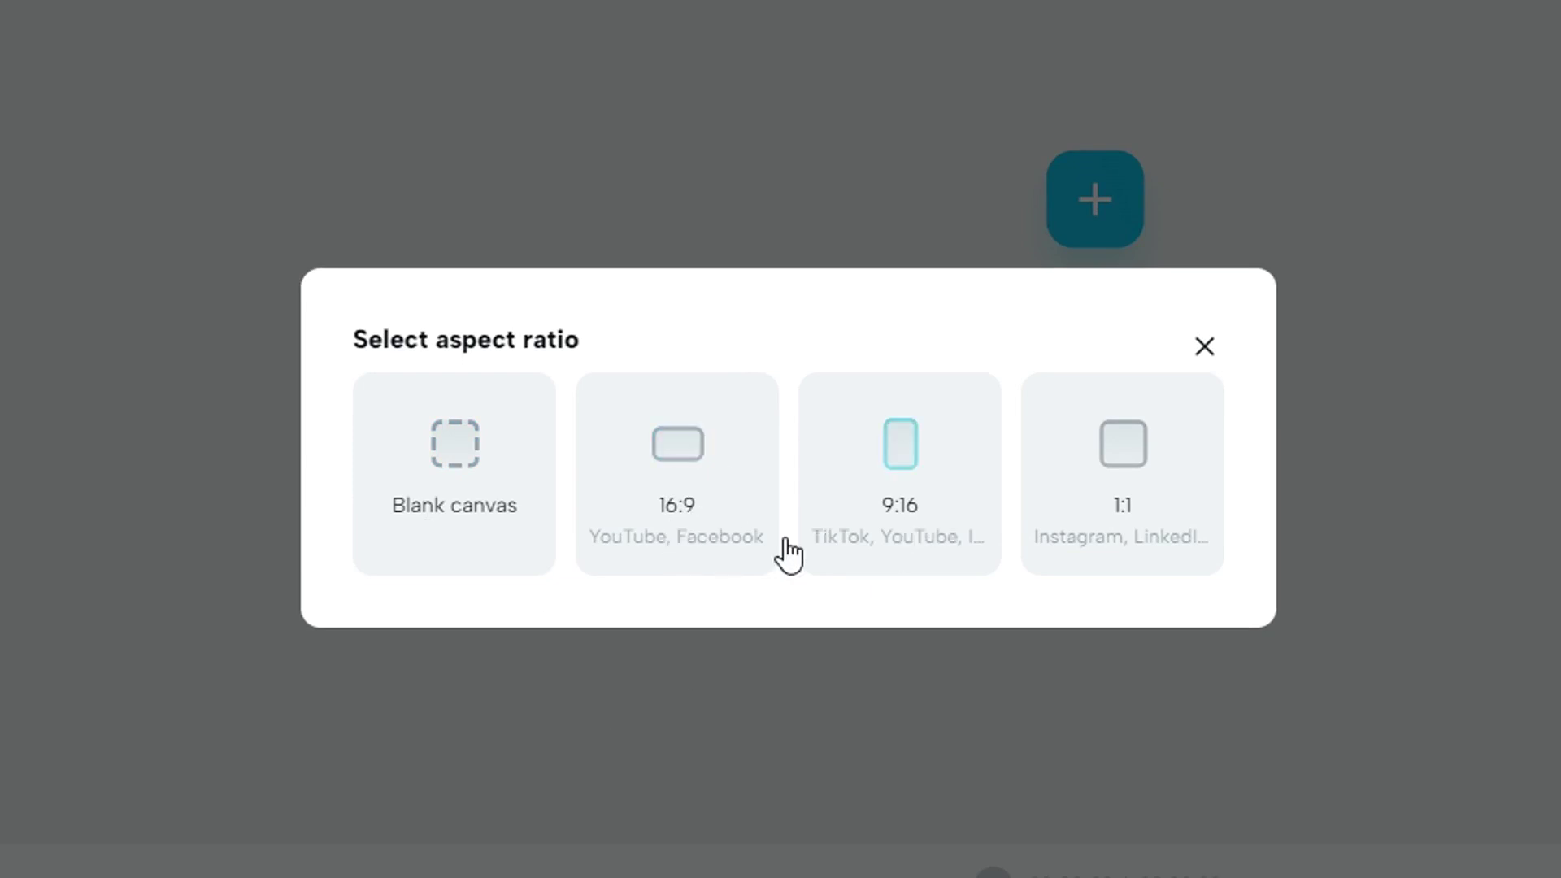
{"action": "left_click", "coordinate": [681, 543]}
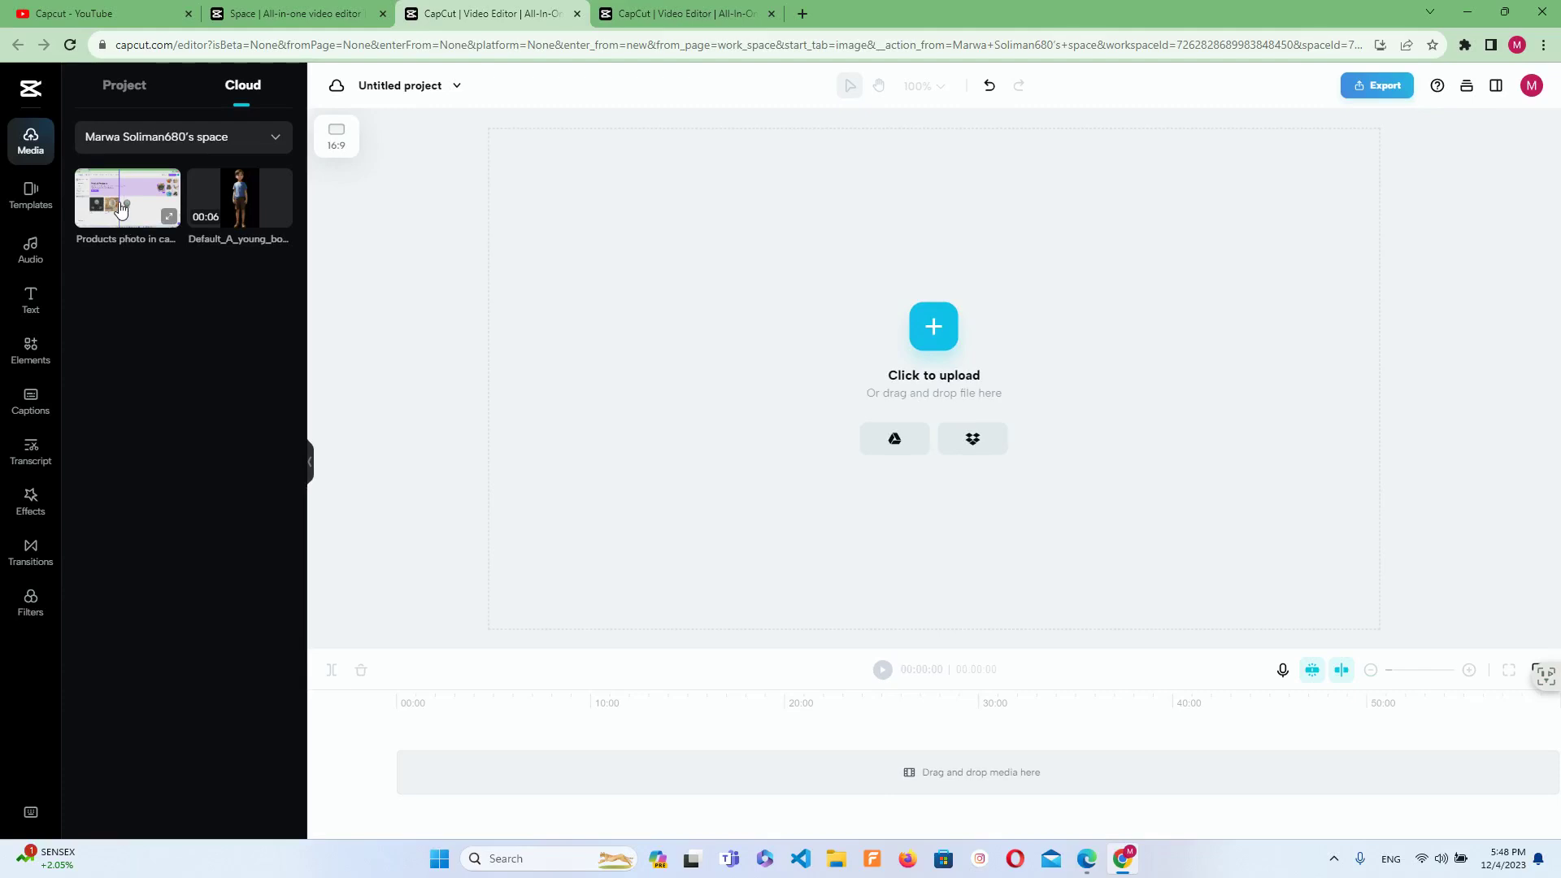
Add the cloud video Products photo in canva.mp4 to the timeline and shorten the clip to 01:50:06
{"action": "right_click", "coordinate": [121, 209]}
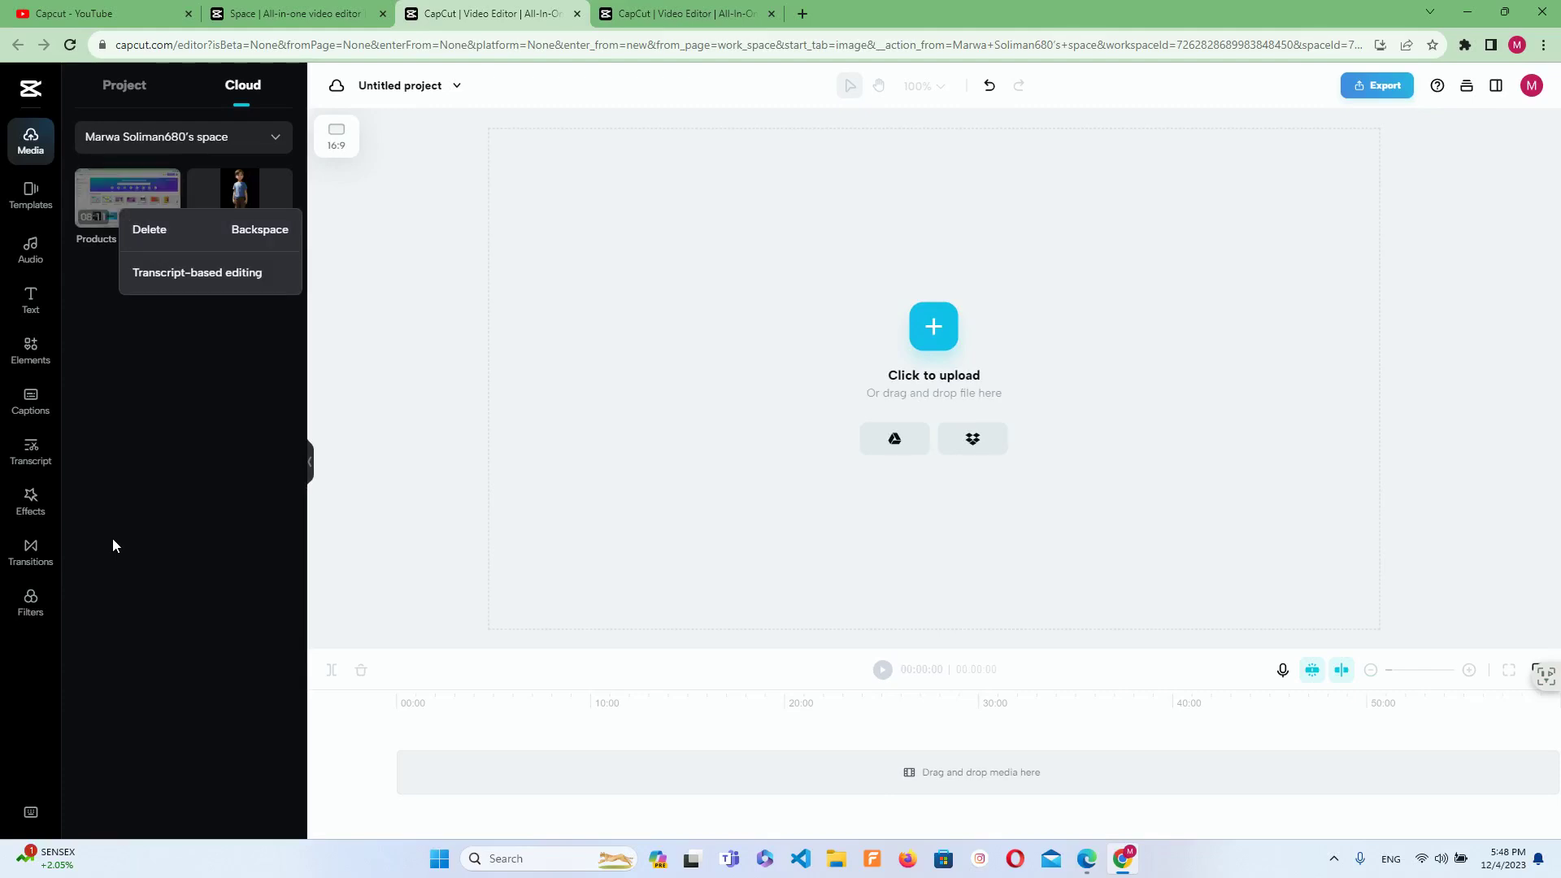
{"action": "left_click_drag", "start_coordinate": [139, 198], "coordinate": [460, 766]}
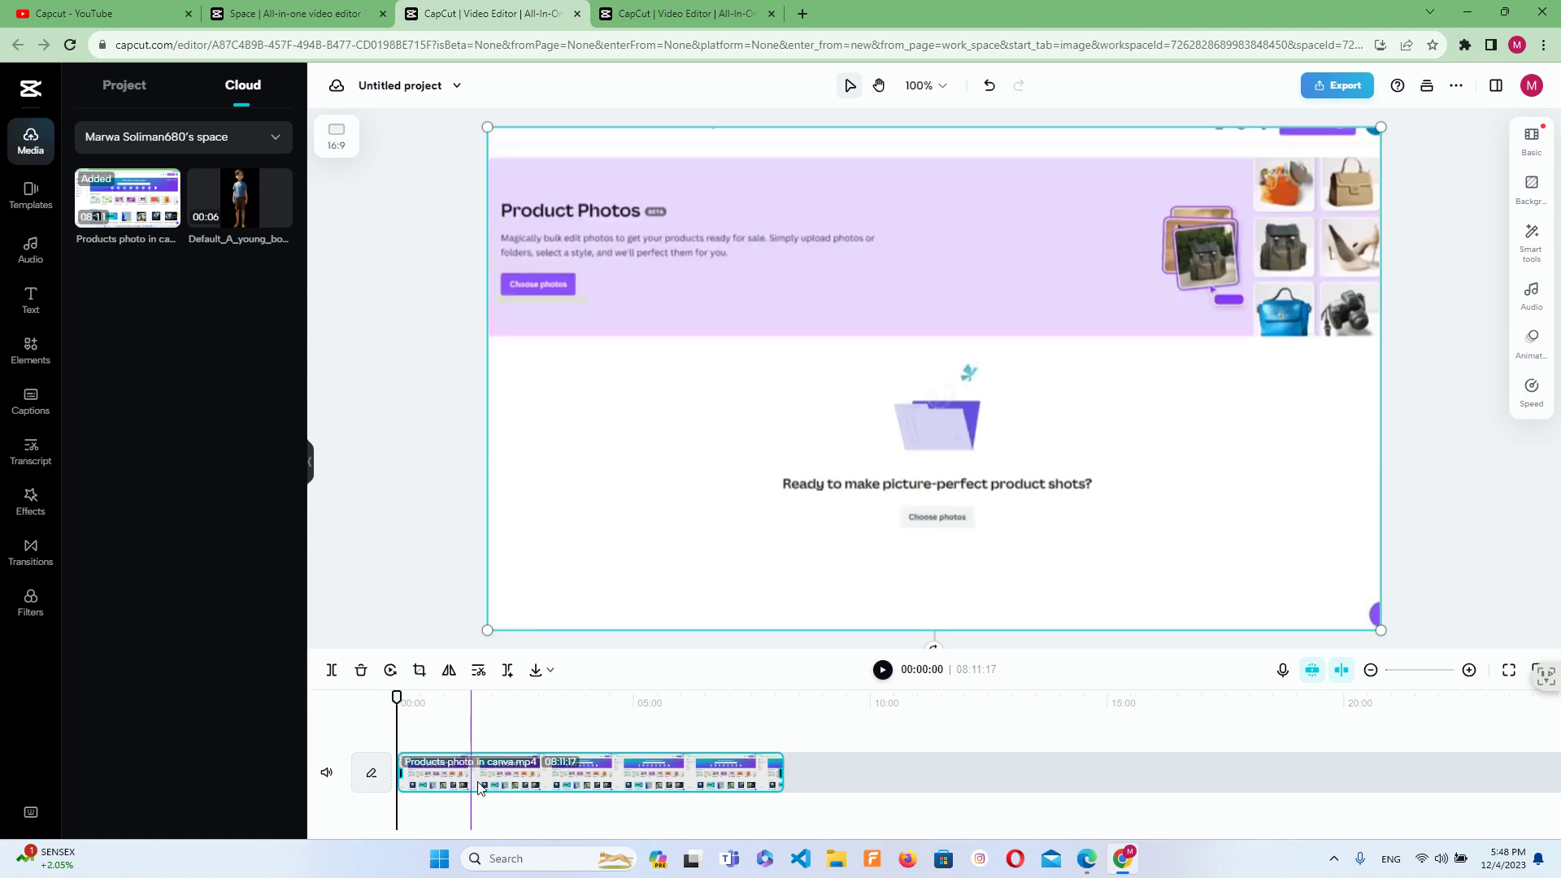
{"action": "left_click", "coordinate": [472, 723]}
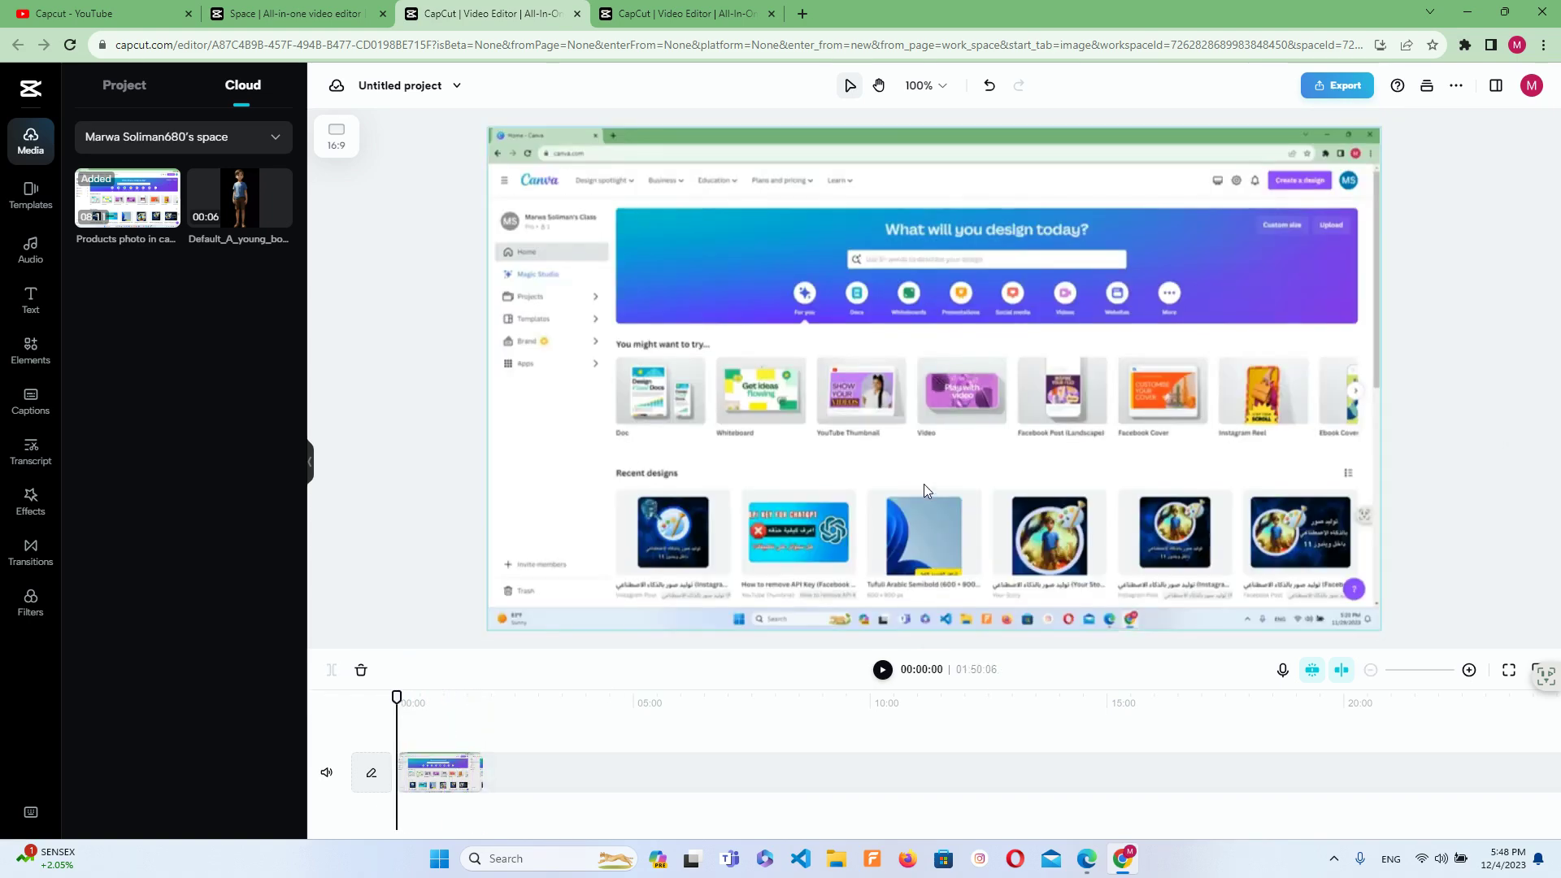
{"action": "left_click", "coordinate": [810, 617]}
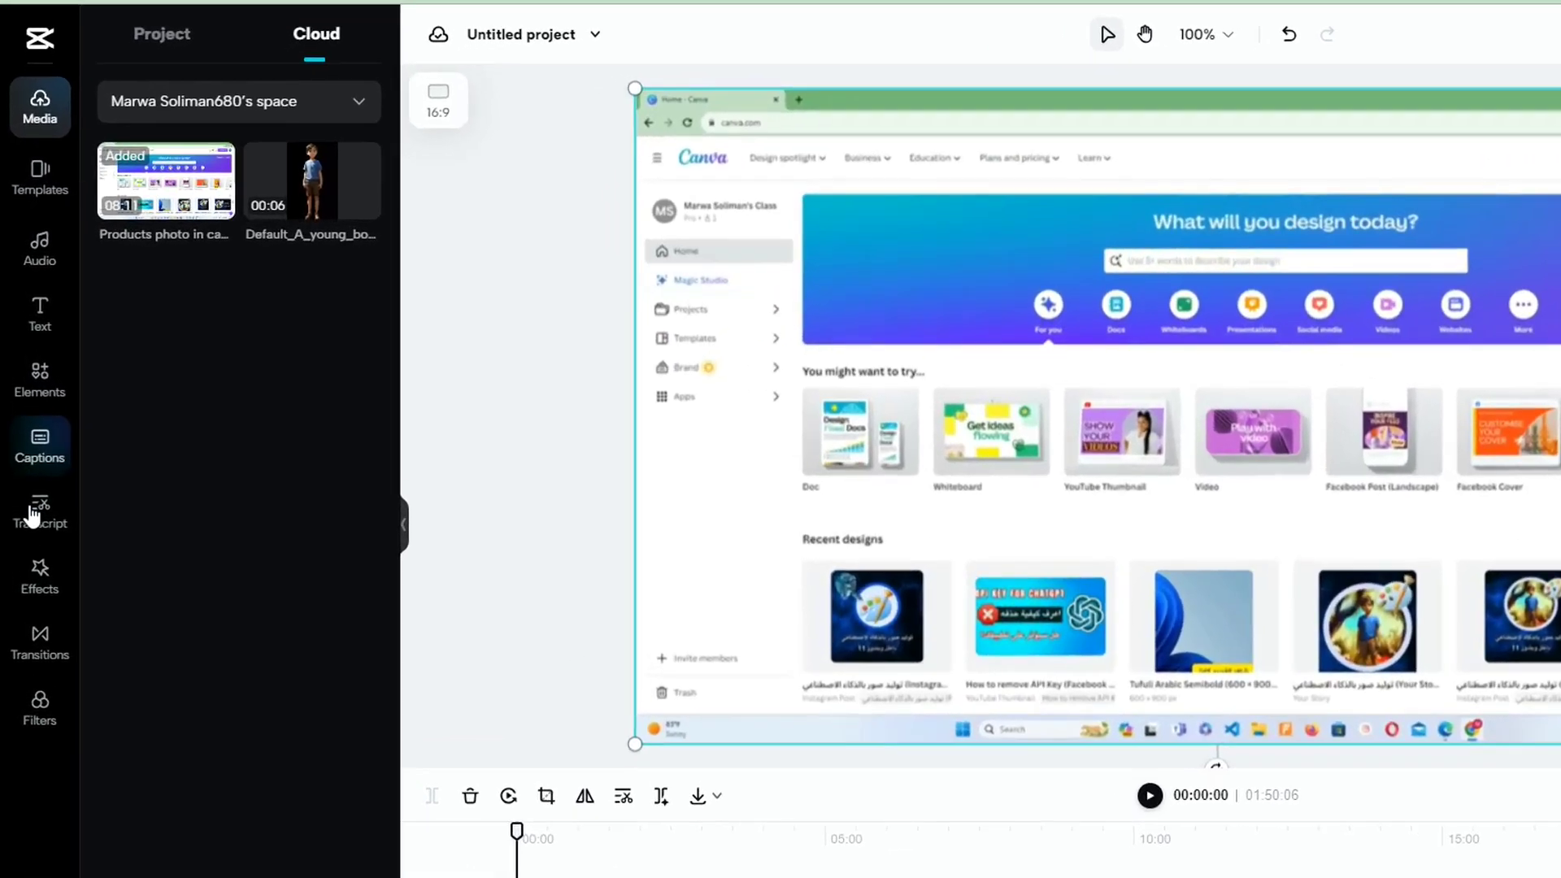
Generate auto captions for the video with Arabic as the spoken language, and dismiss the introductory tips
{"action": "left_click", "coordinate": [41, 461]}
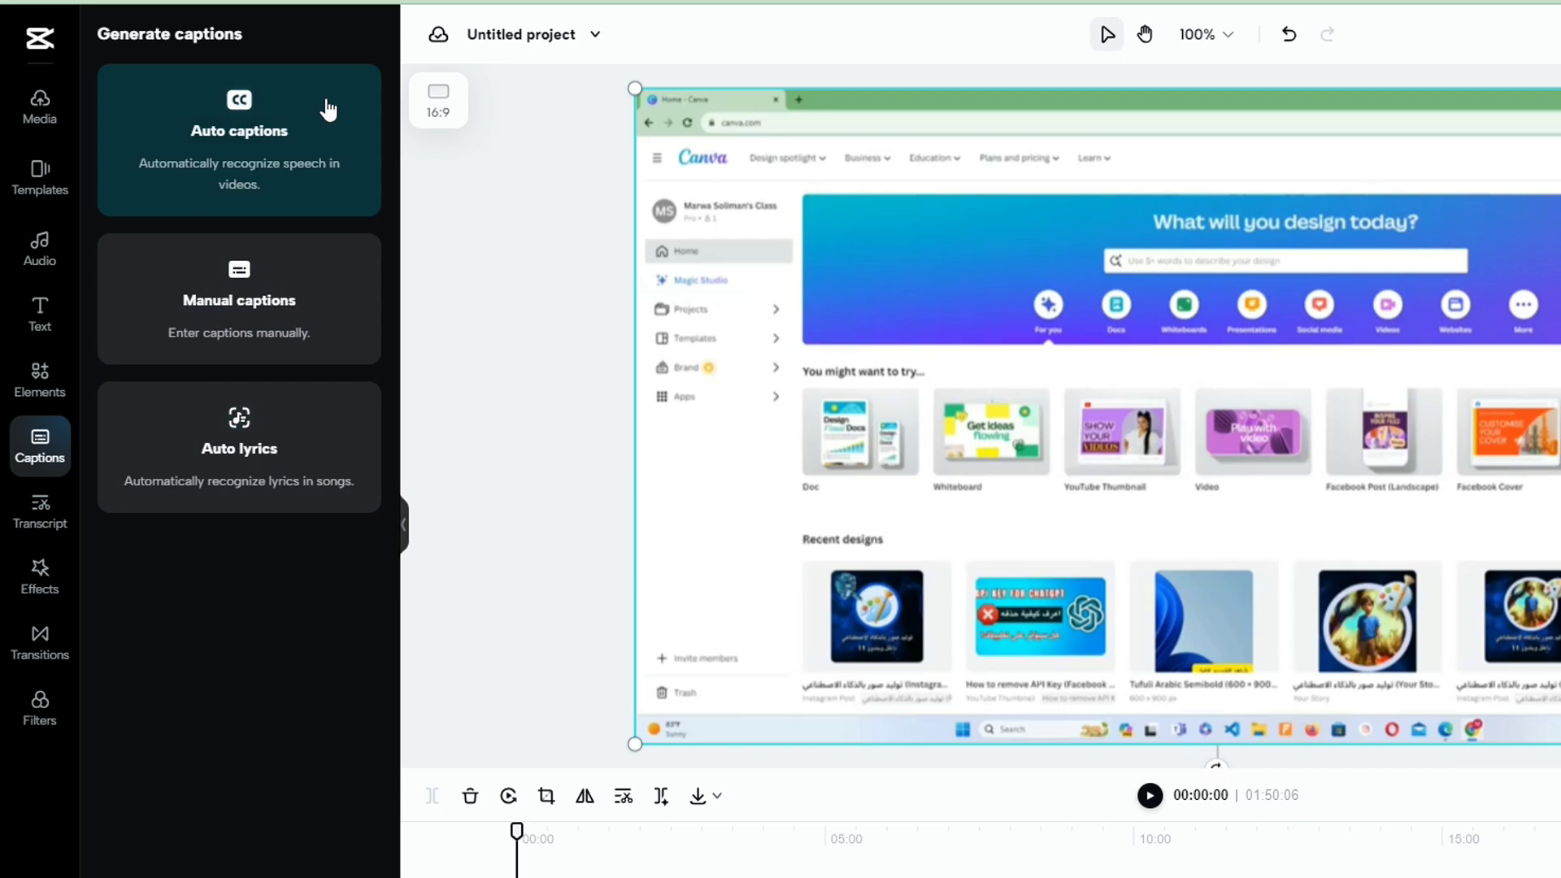
{"action": "left_click", "coordinate": [288, 172]}
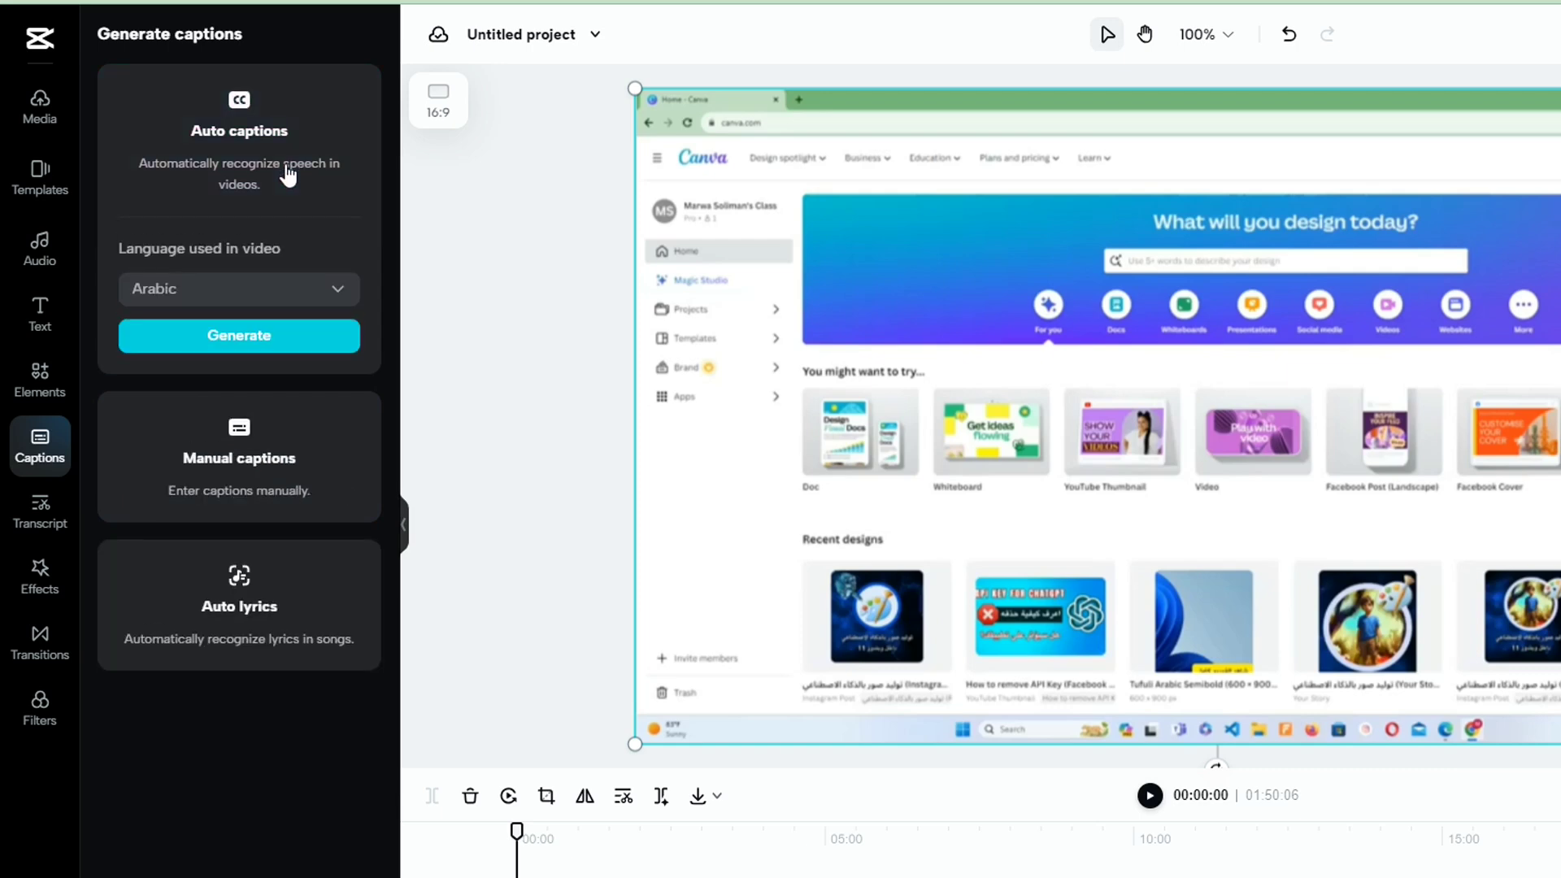
{"action": "left_click", "coordinate": [339, 291]}
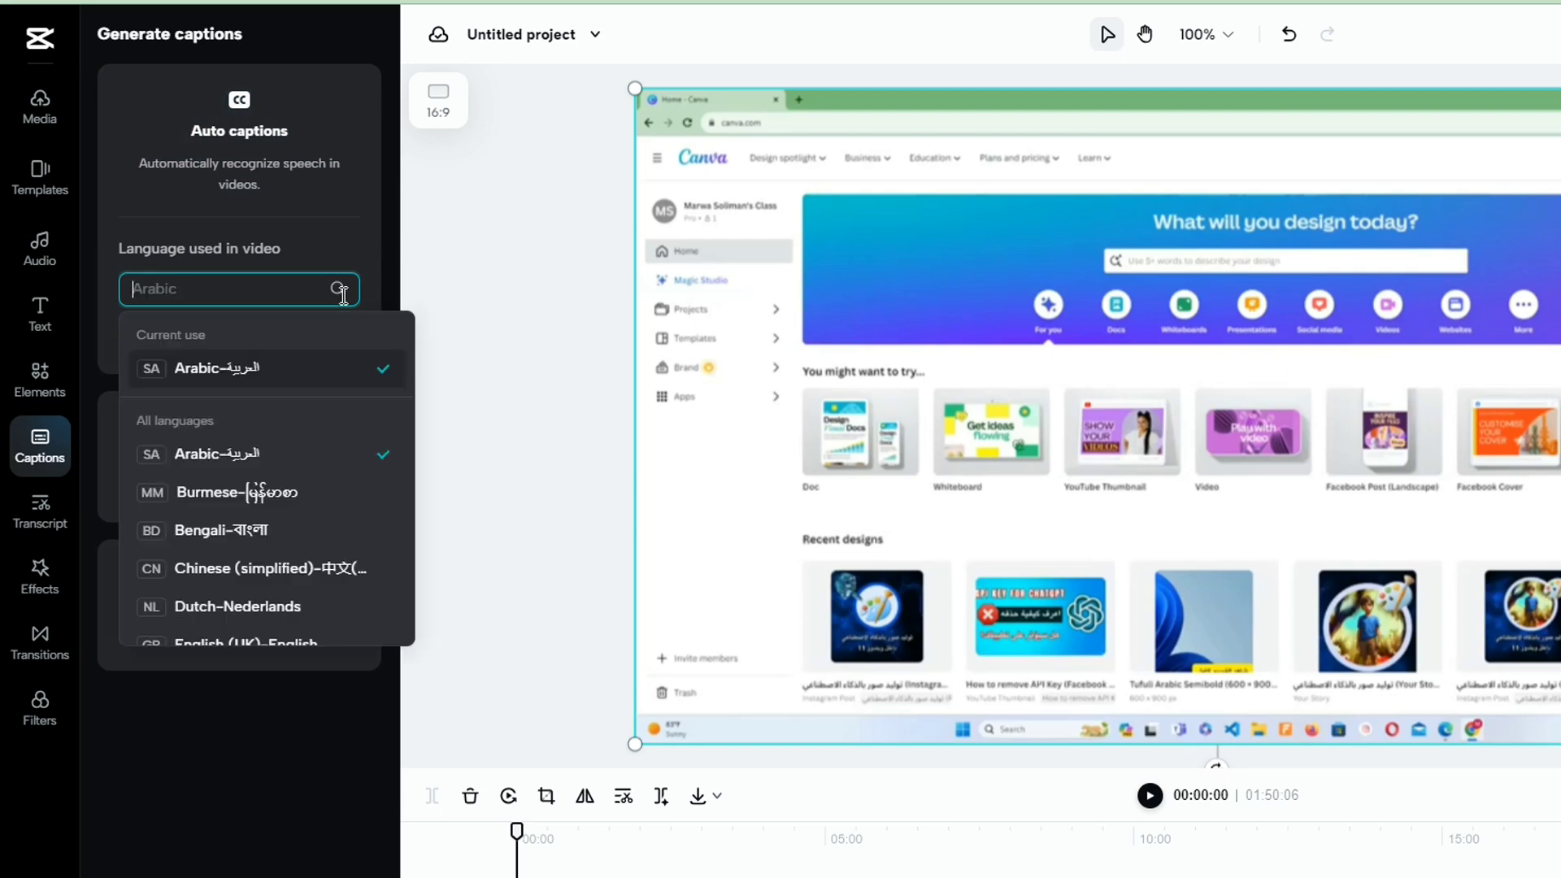
{"action": "left_click", "coordinate": [208, 457]}
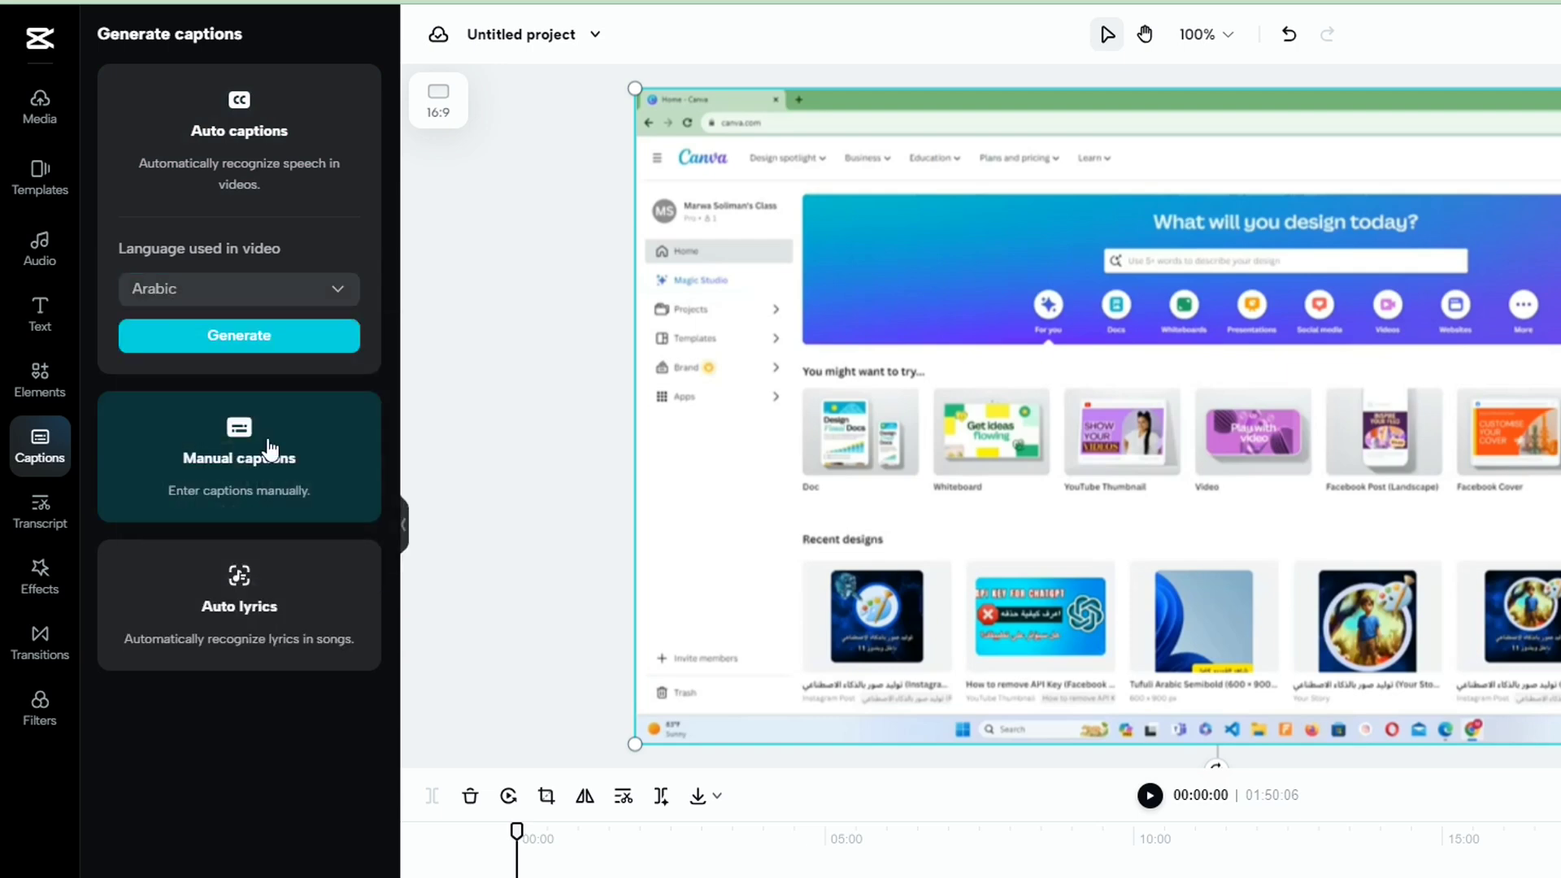
{"action": "left_click", "coordinate": [243, 348]}
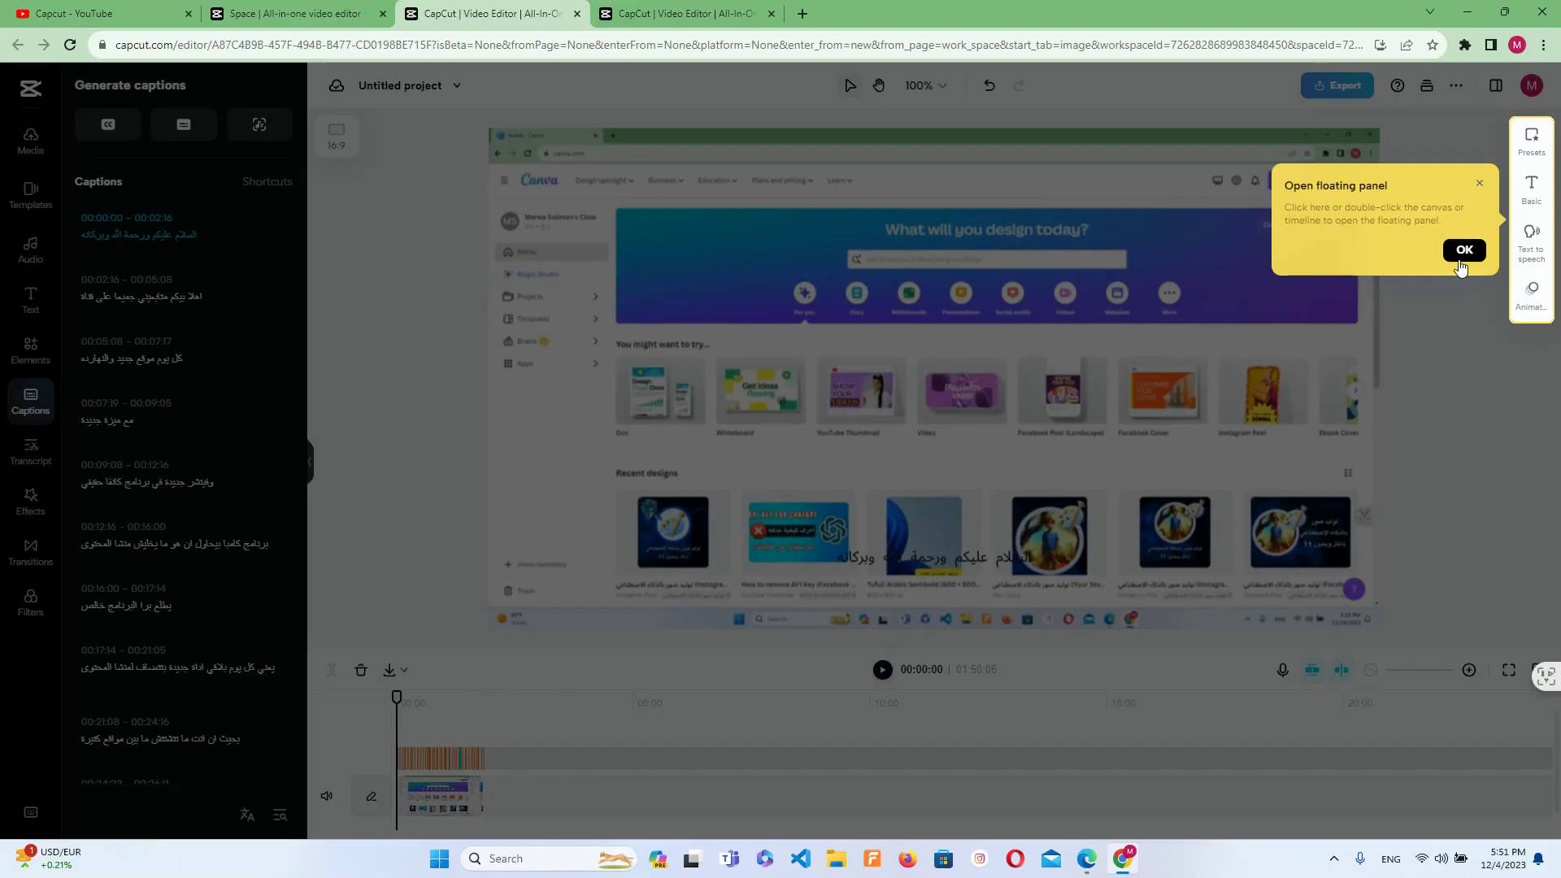
{"action": "left_click", "coordinate": [1464, 248]}
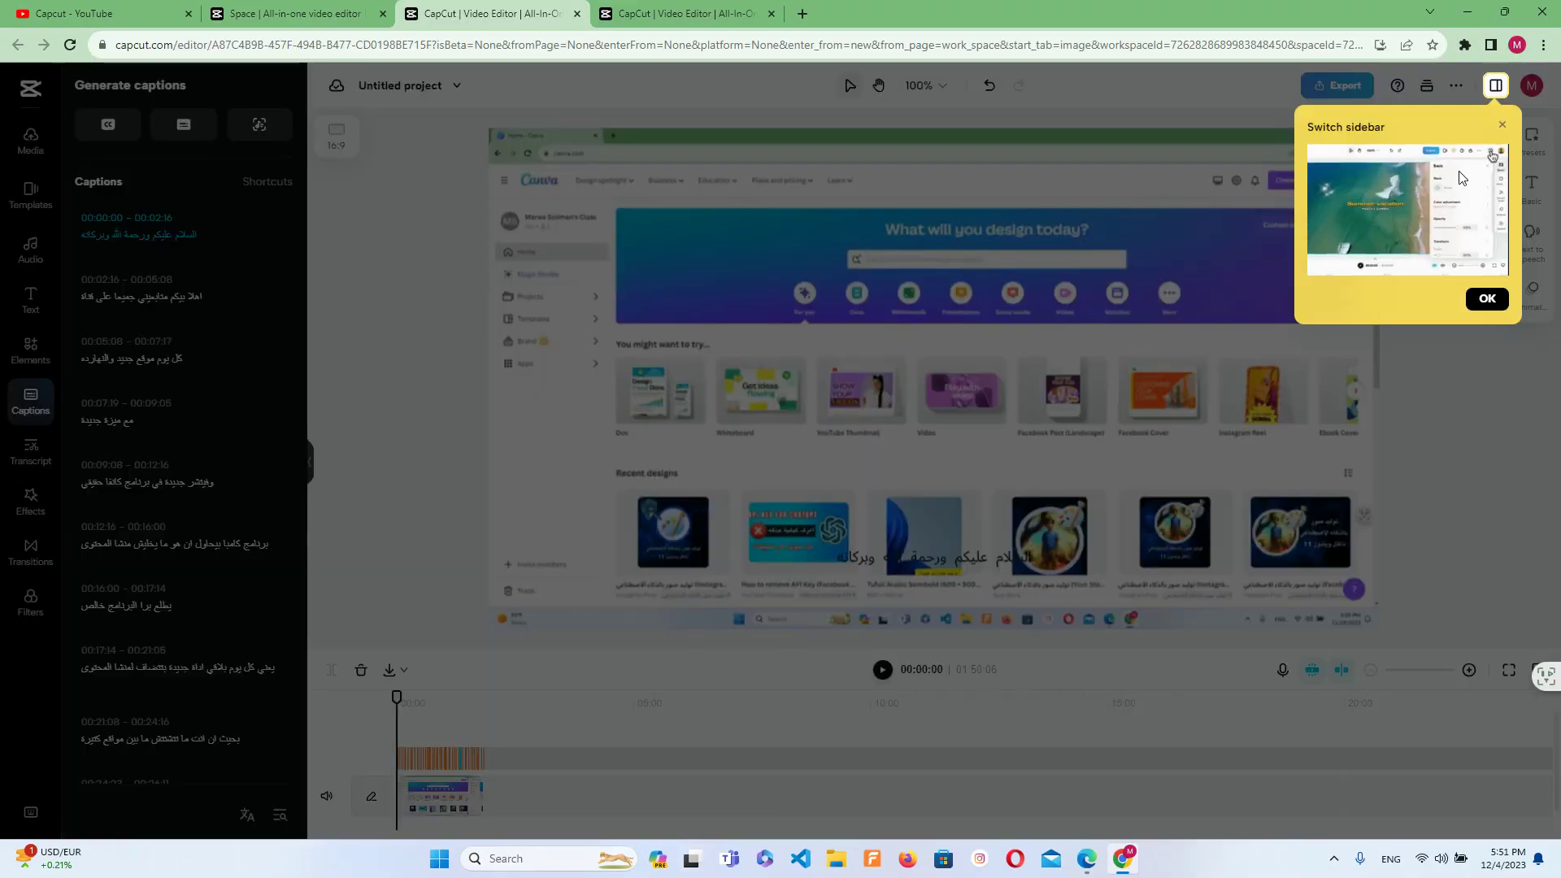
{"action": "left_click", "coordinate": [1487, 299]}
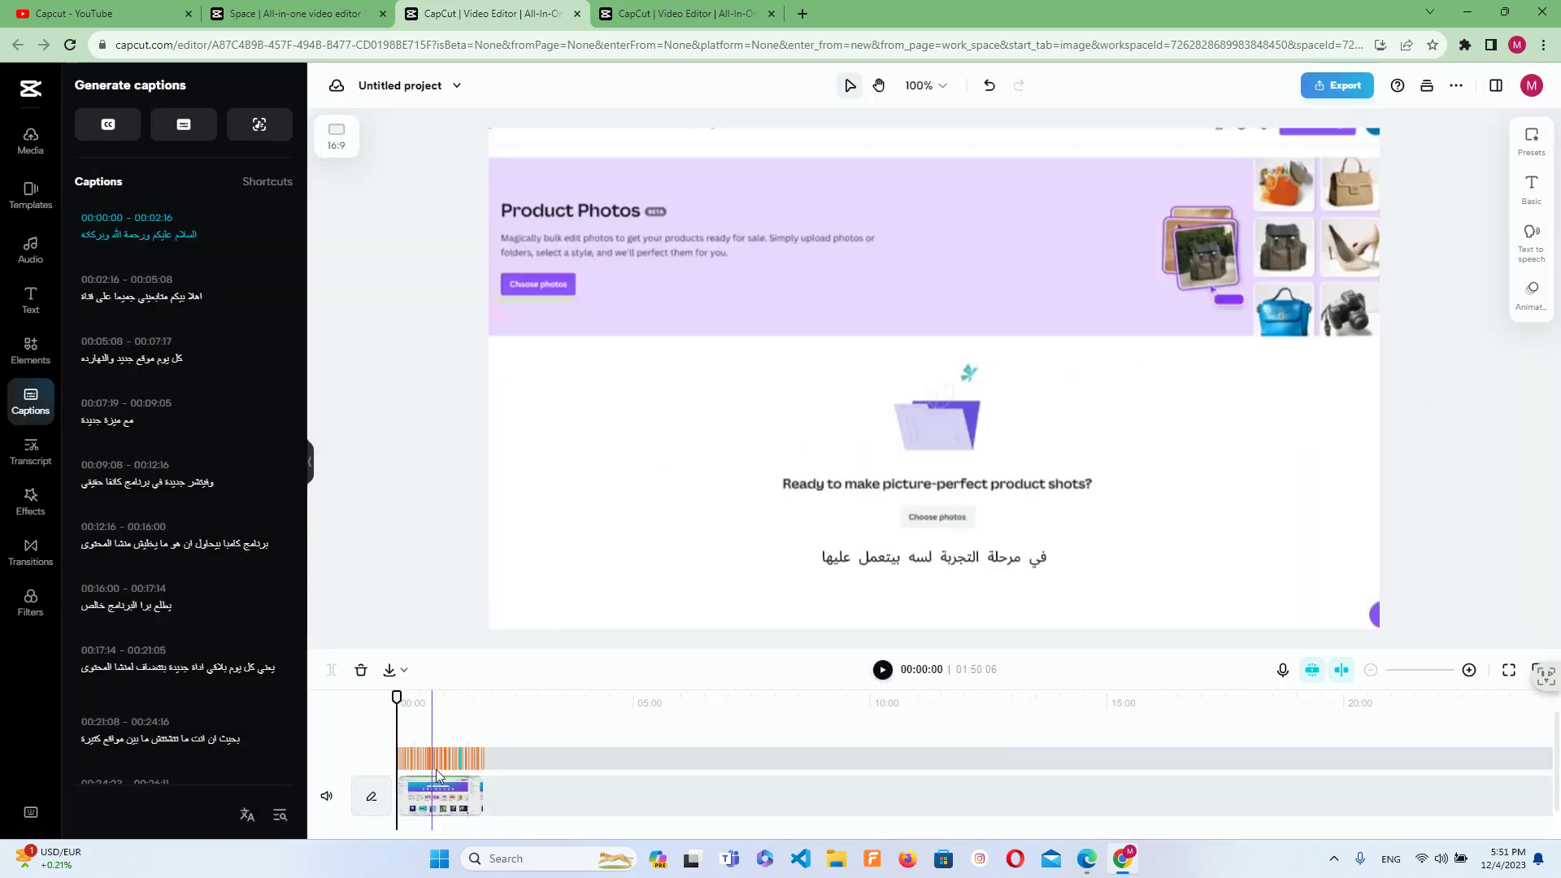
Scale the caption text to 144% with the setting applied to all captions
{"action": "left_click", "coordinate": [1019, 561]}
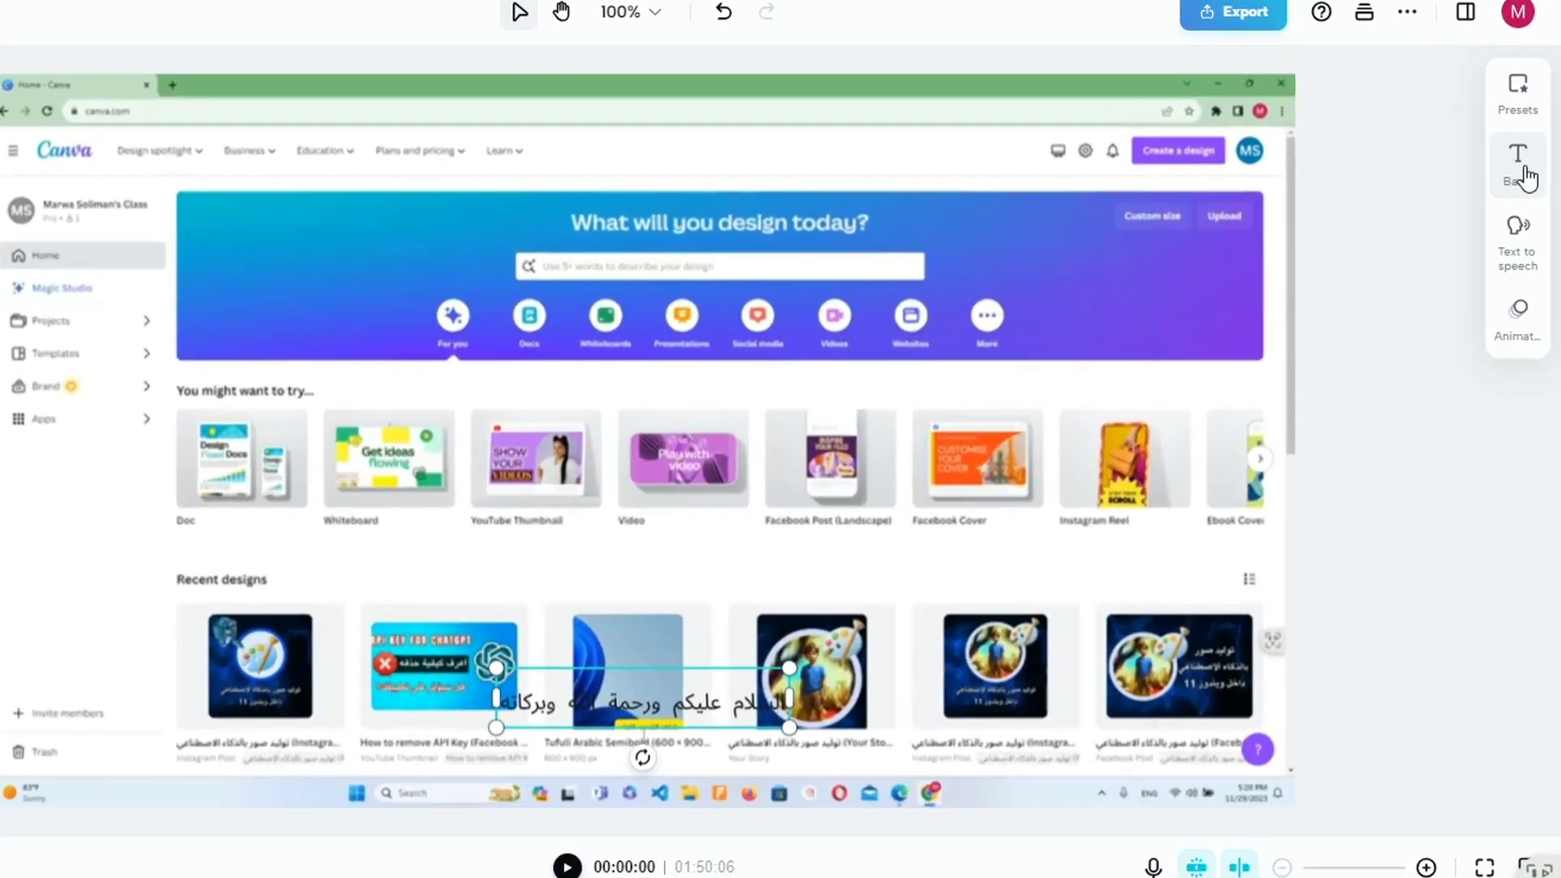
{"action": "left_click", "coordinate": [1541, 202]}
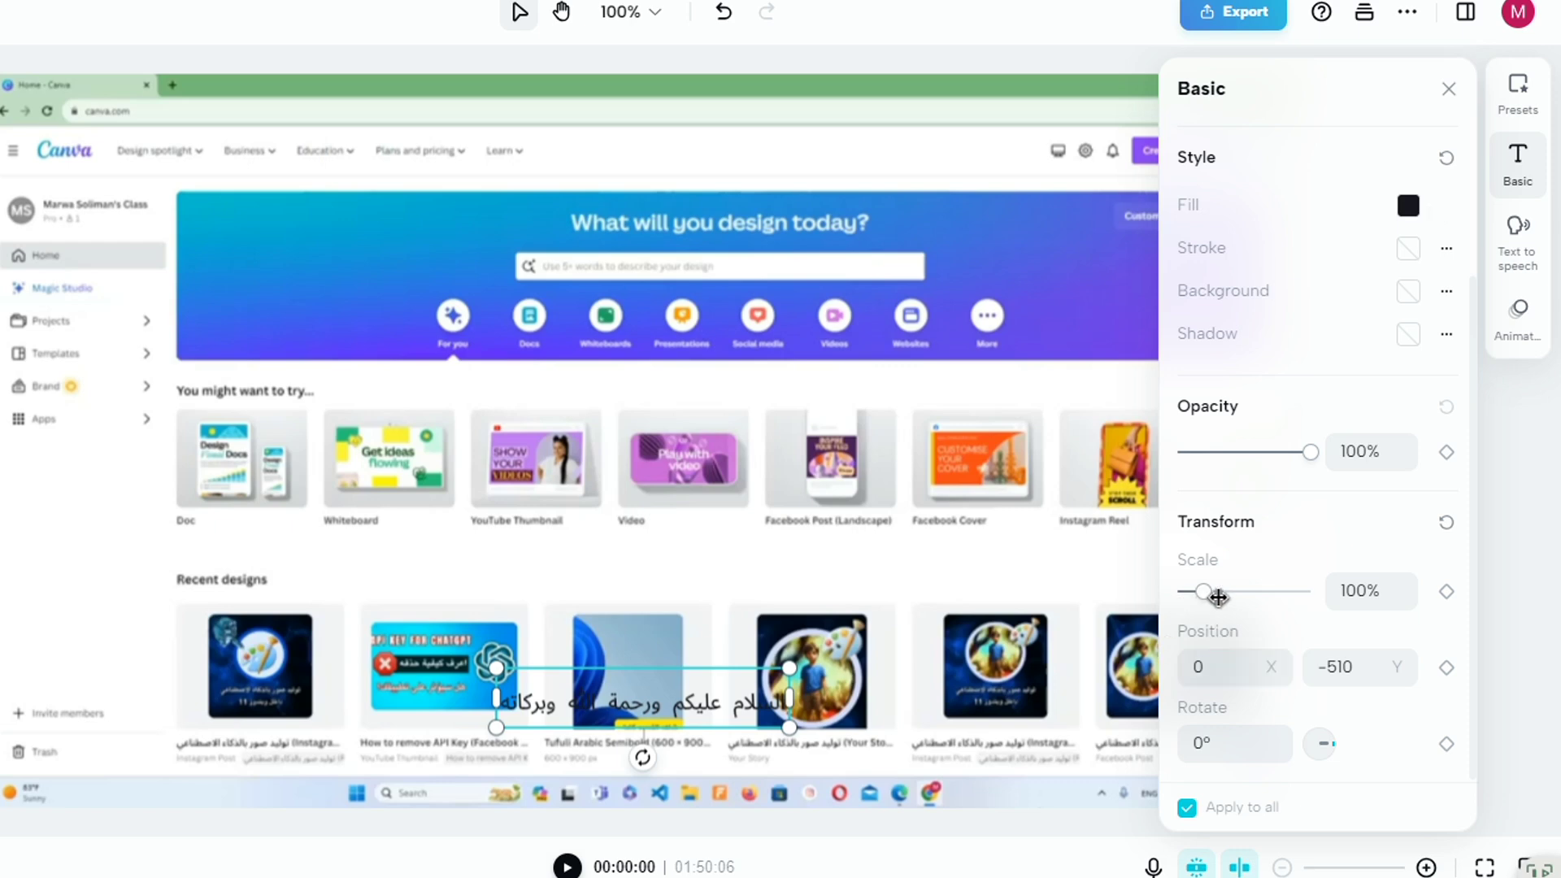
{"action": "left_click_drag", "start_coordinate": [1209, 593], "coordinate": [1215, 579]}
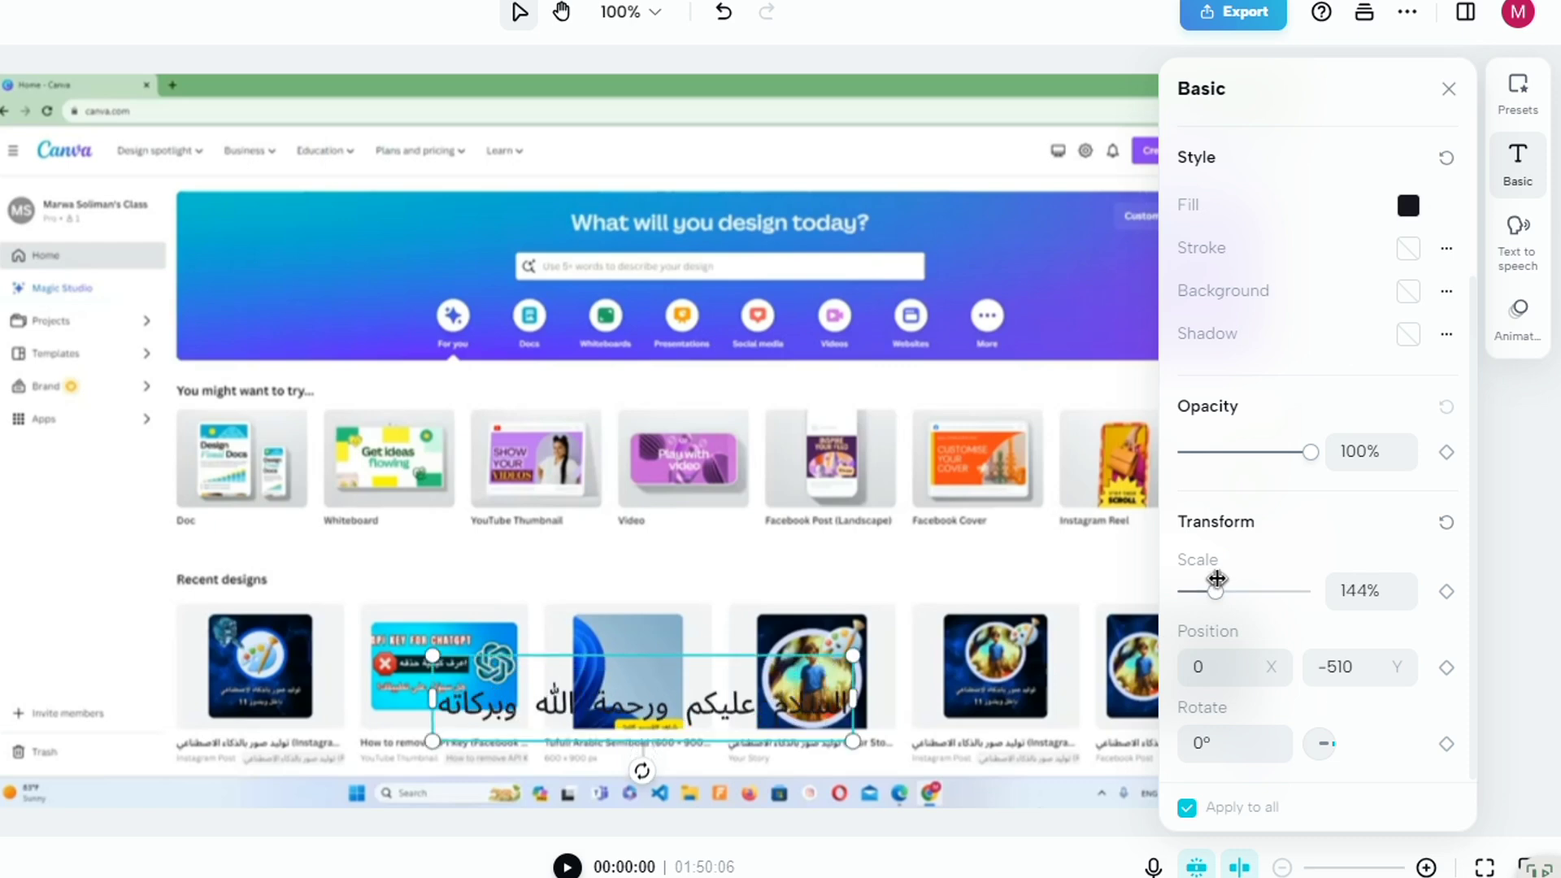
Give the captions a dark red background and shrink the caption box slightly on the canvas
{"action": "left_click", "coordinate": [1409, 294]}
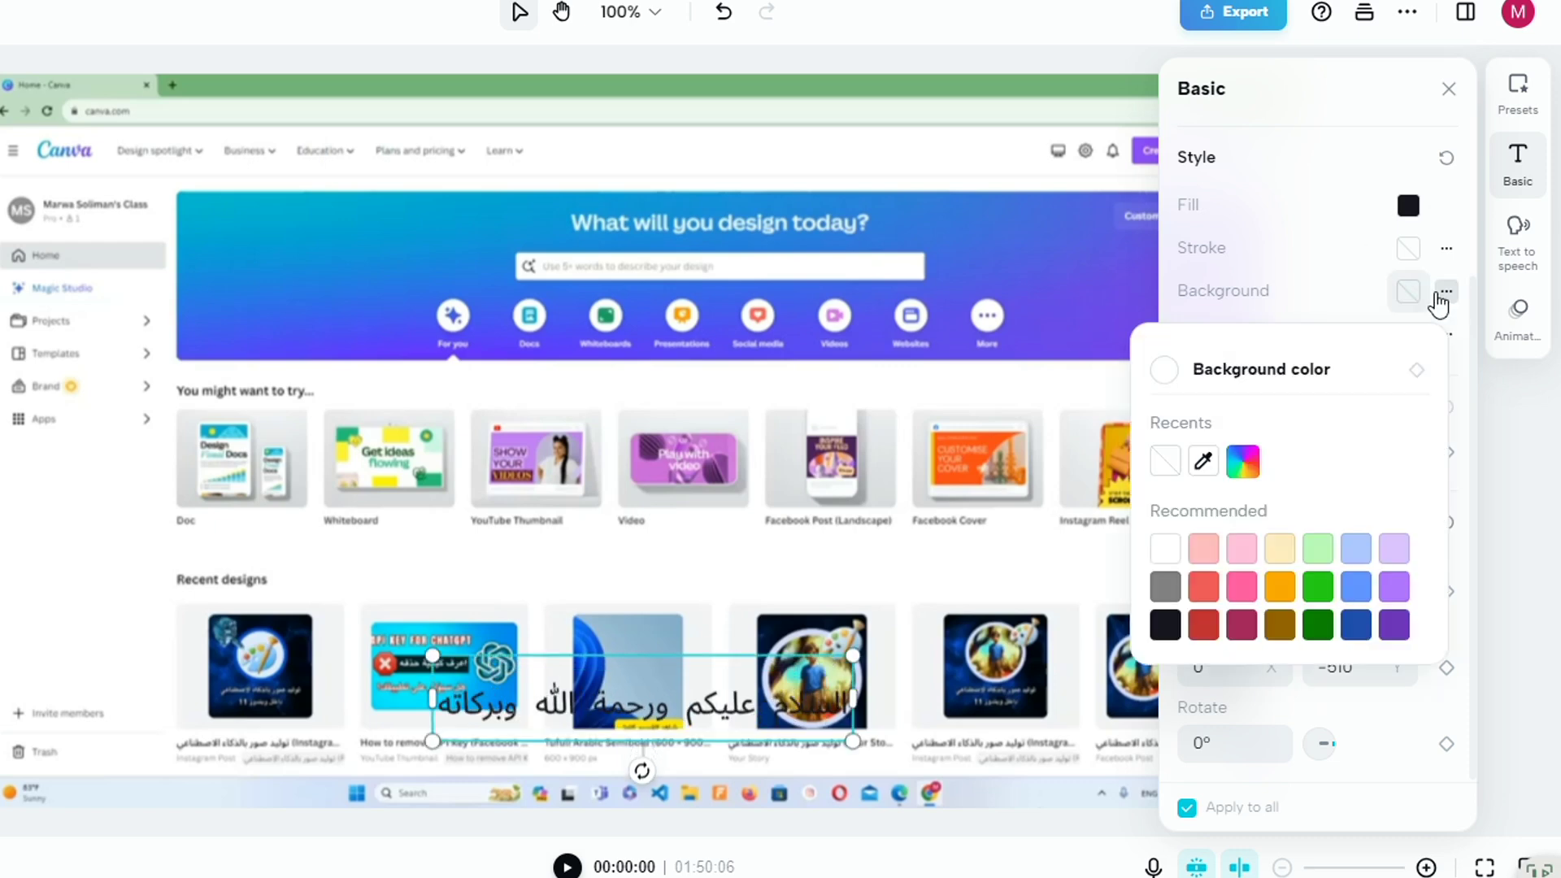
{"action": "left_click", "coordinate": [1168, 551]}
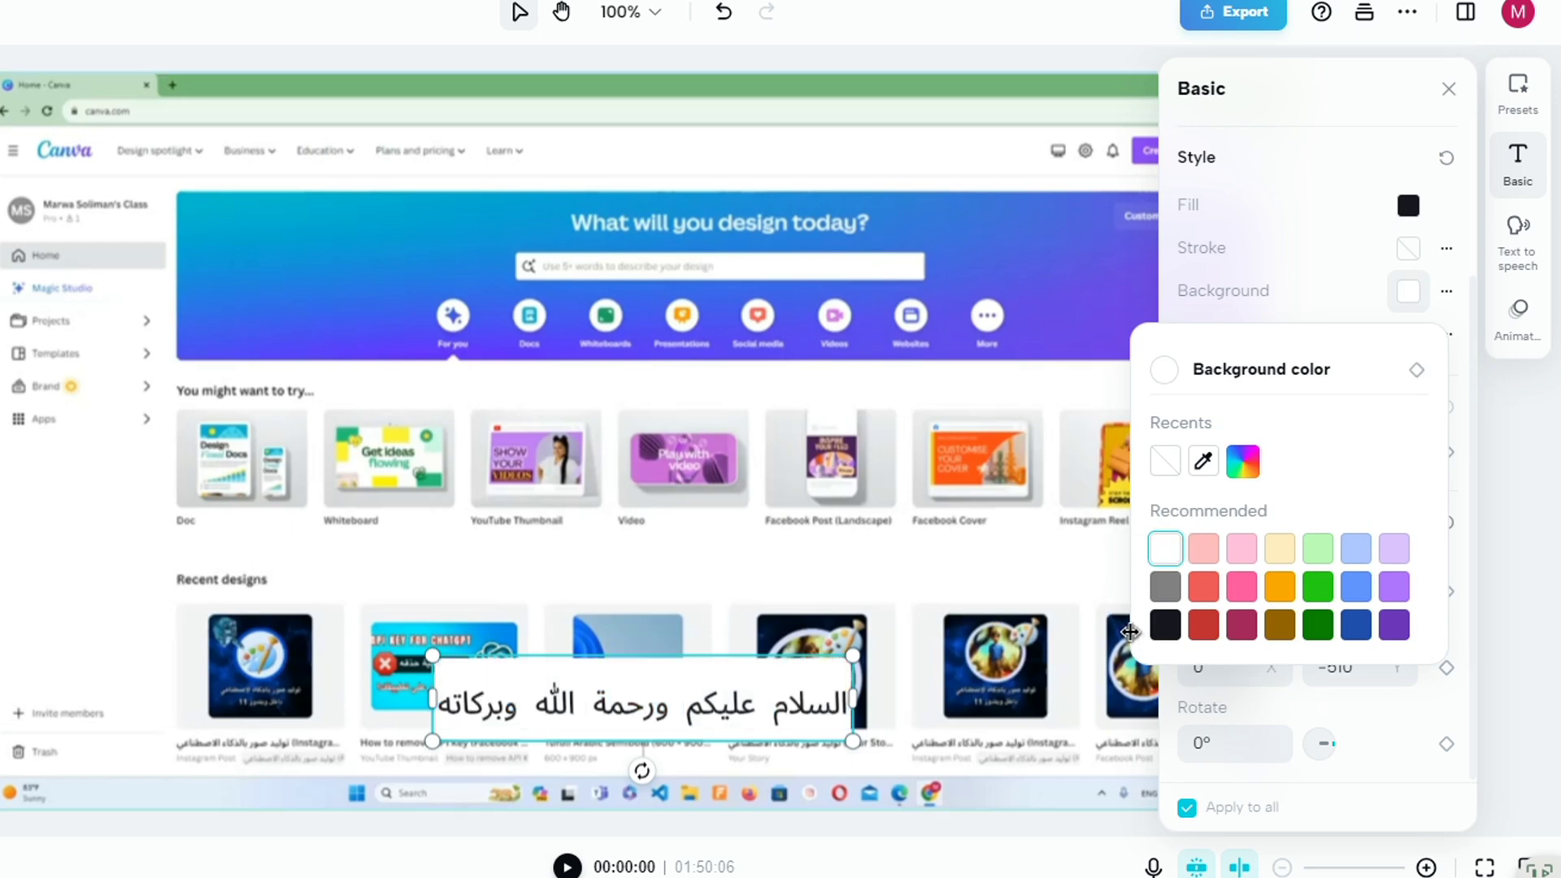
{"action": "left_click", "coordinate": [1204, 626]}
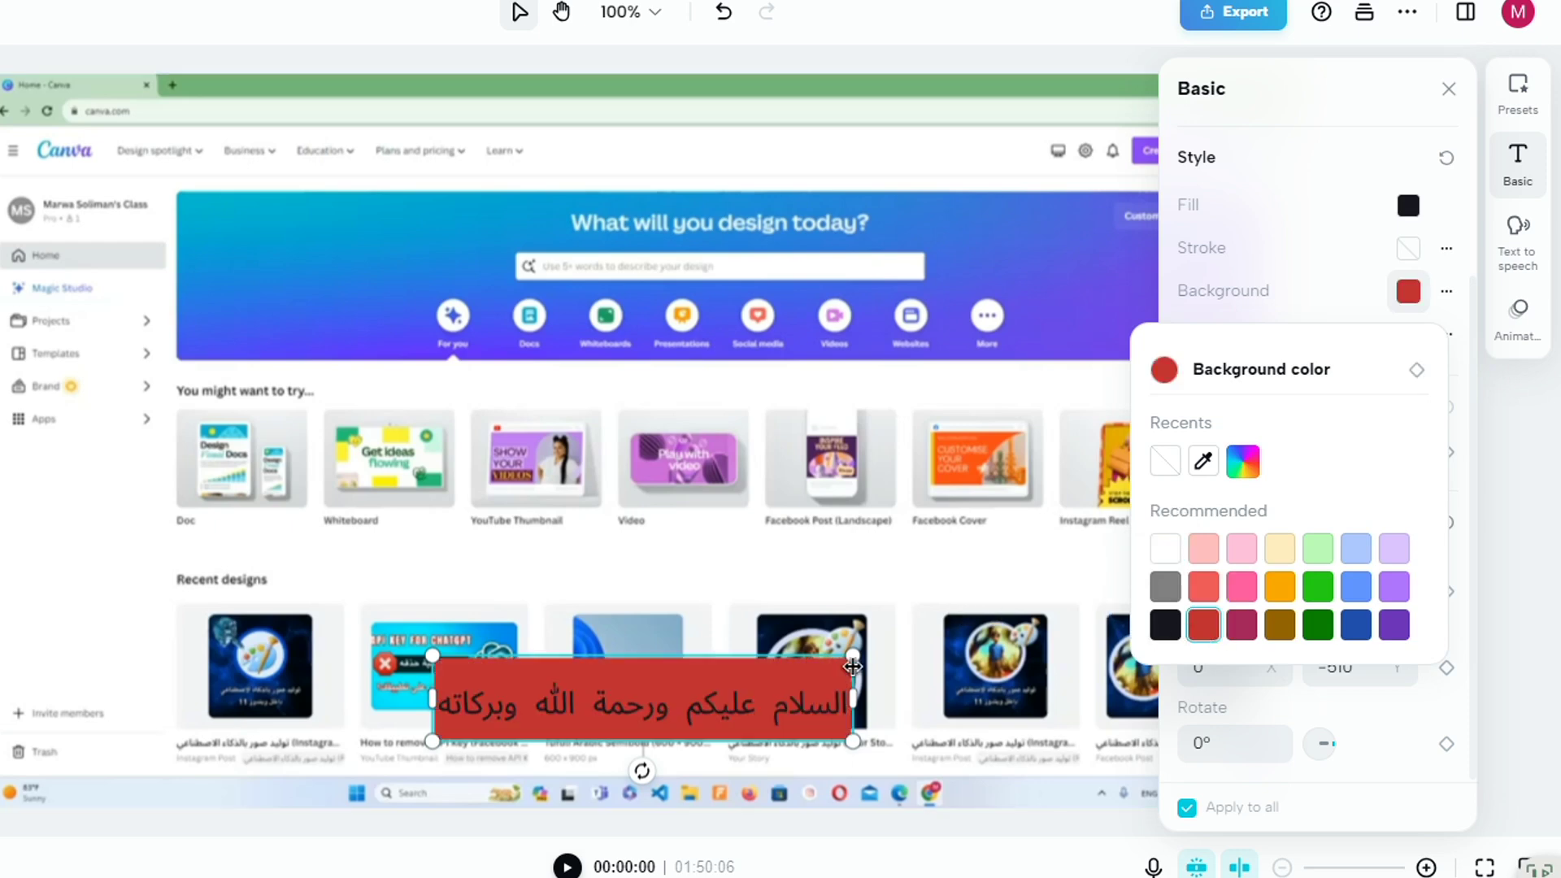
{"action": "left_click_drag", "start_coordinate": [848, 679], "coordinate": [776, 715]}
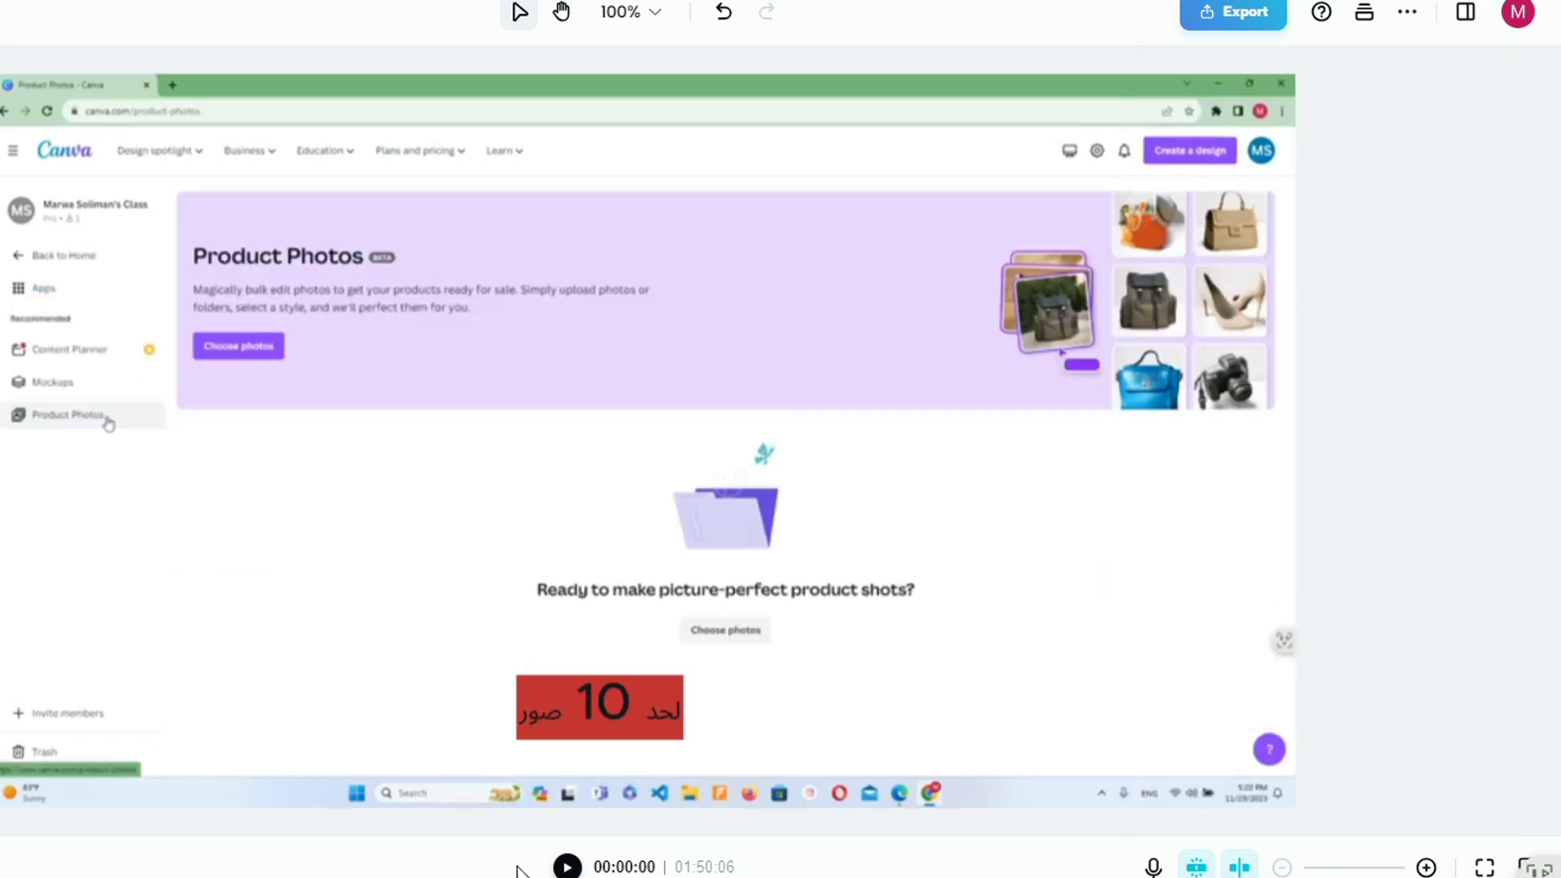
Play a few seconds of the captioned video and read through the list of generated captions
{"action": "left_click", "coordinate": [567, 867]}
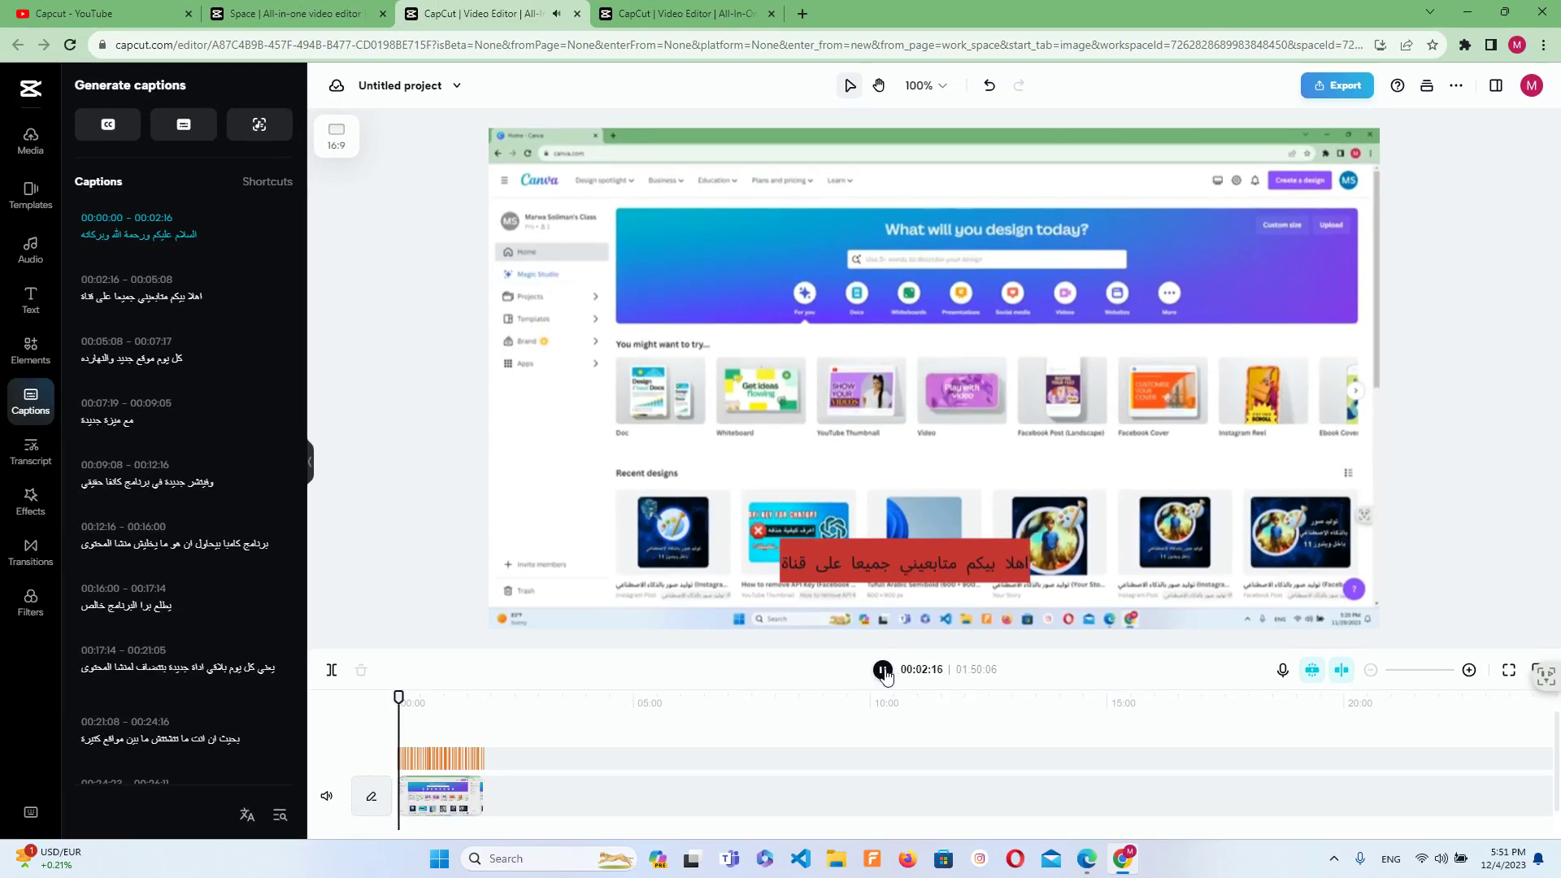
{"action": "left_click", "coordinate": [884, 670]}
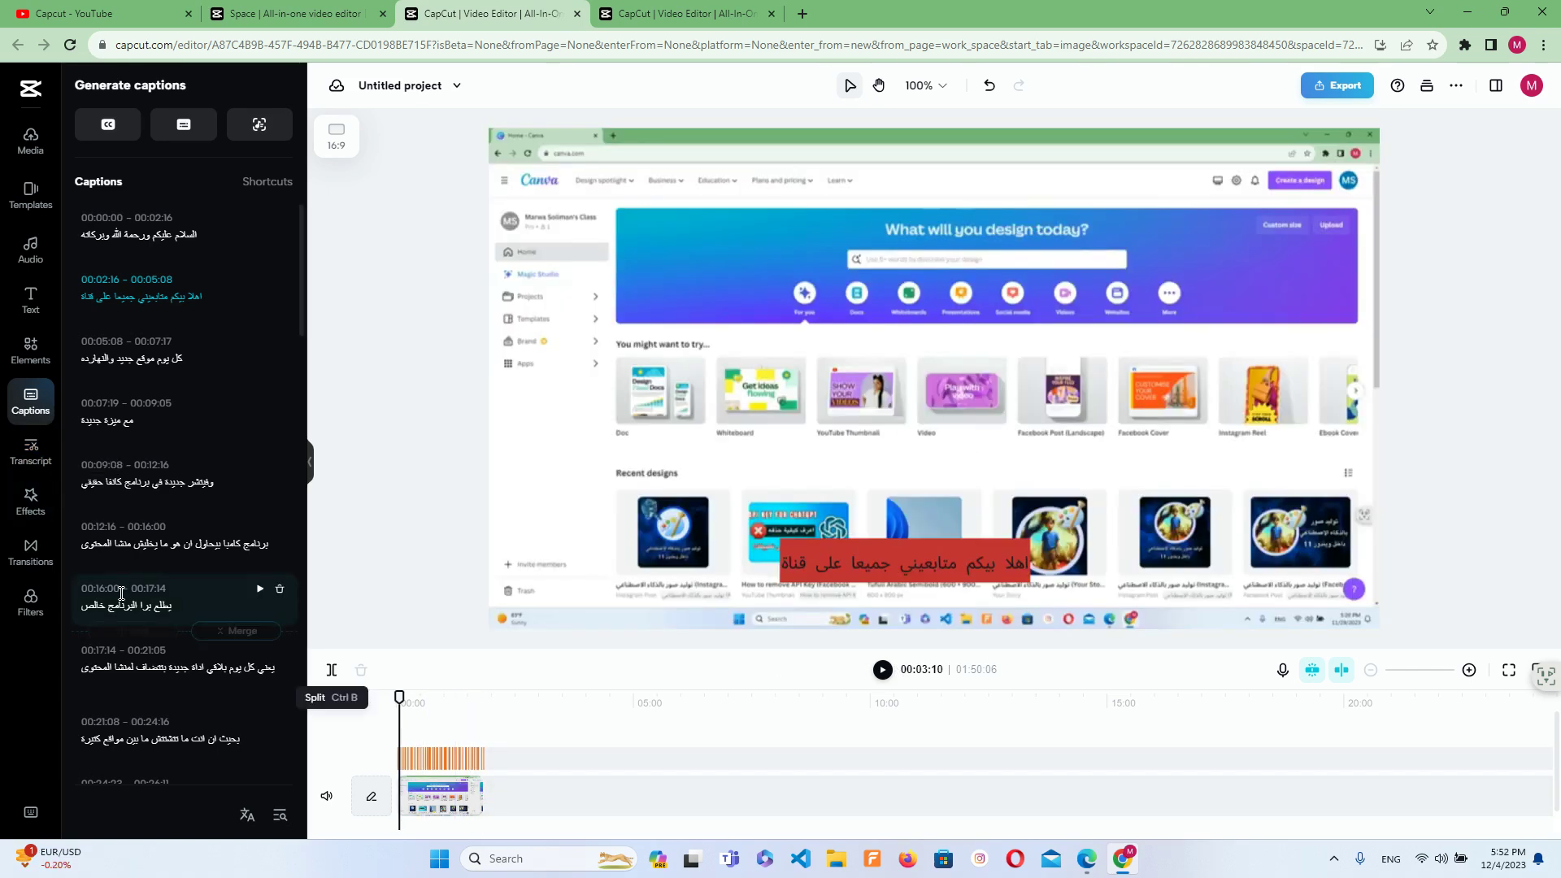
{"action": "scroll", "coordinate": [250, 703], "scroll_direction": "down", "scroll_amount": 10}
{"action": "scroll", "coordinate": [249, 703], "scroll_direction": "down", "scroll_amount": 8}
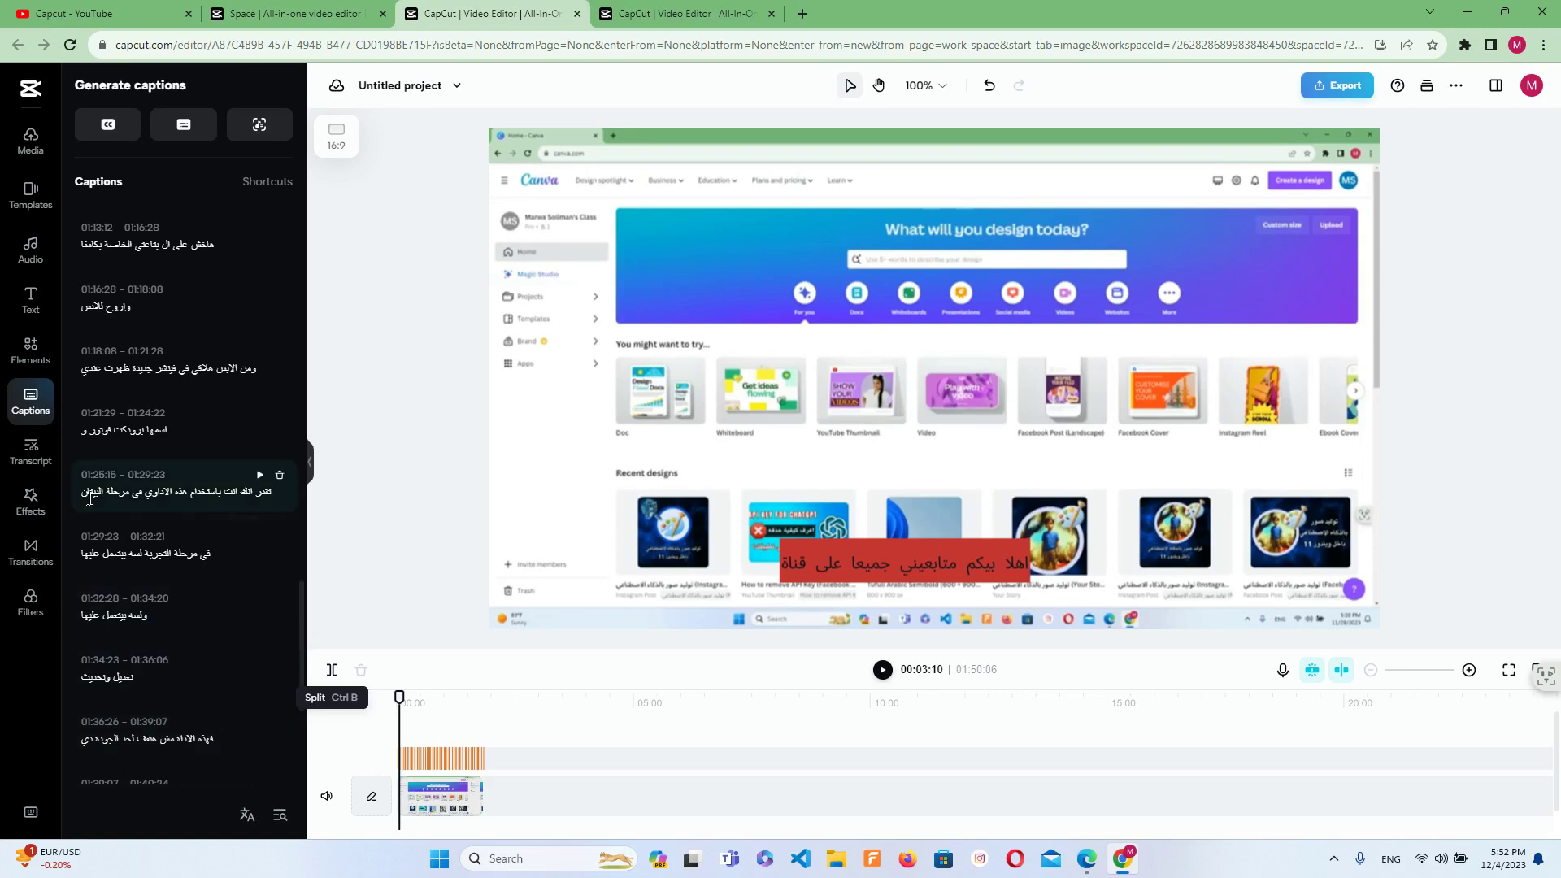
Transcribe Video track 1 with Arabic as the media language, and scan the resulting transcript for filler words and speech gaps
{"action": "left_click", "coordinate": [42, 459]}
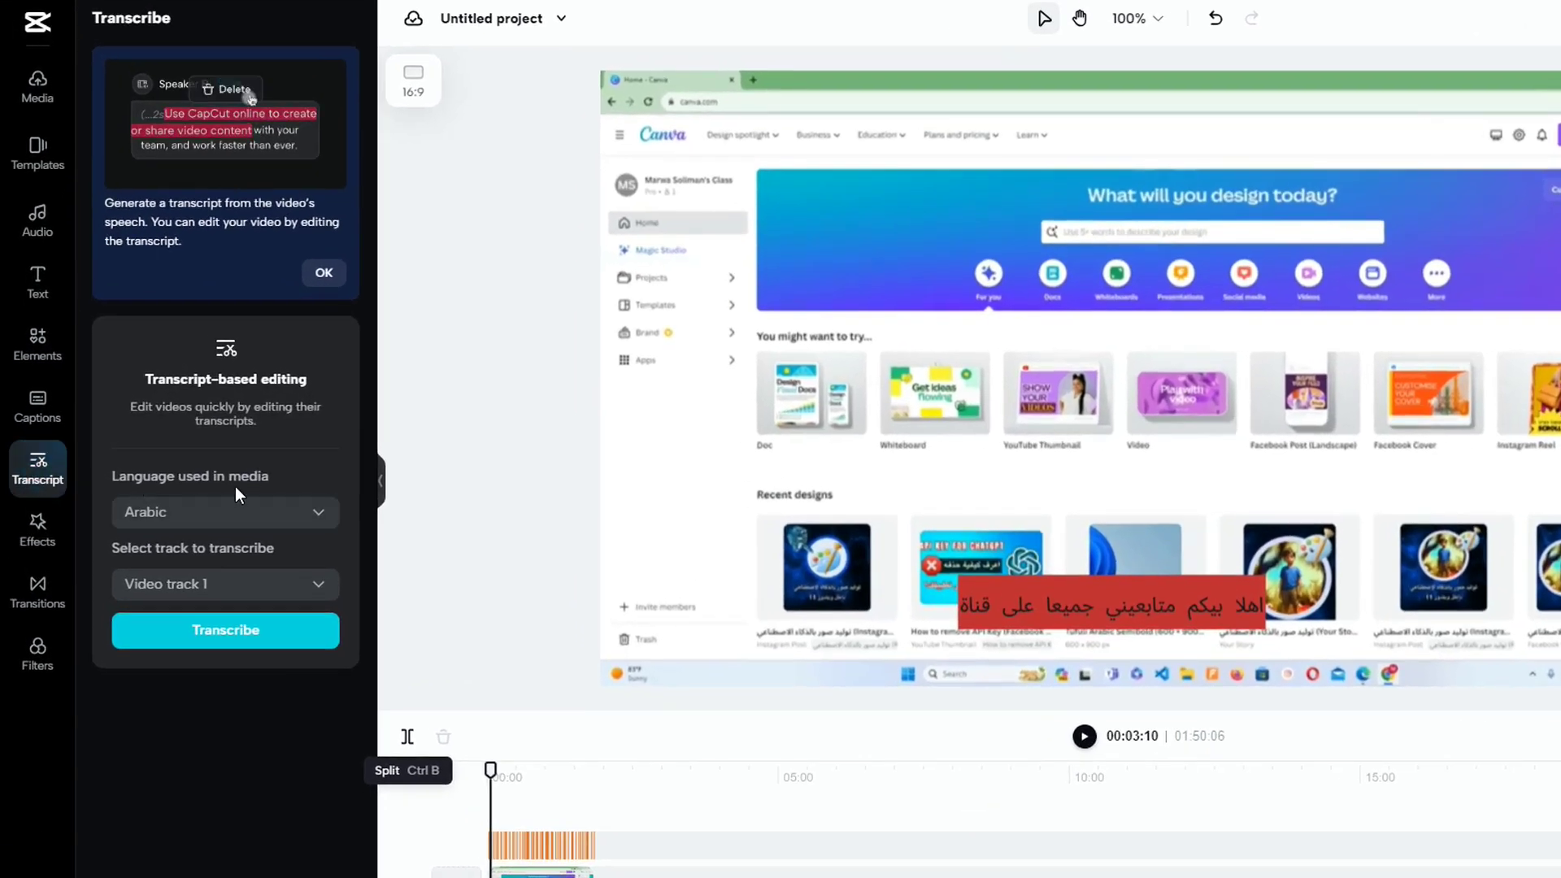
{"action": "left_click", "coordinate": [317, 586]}
{"action": "left_click", "coordinate": [317, 586]}
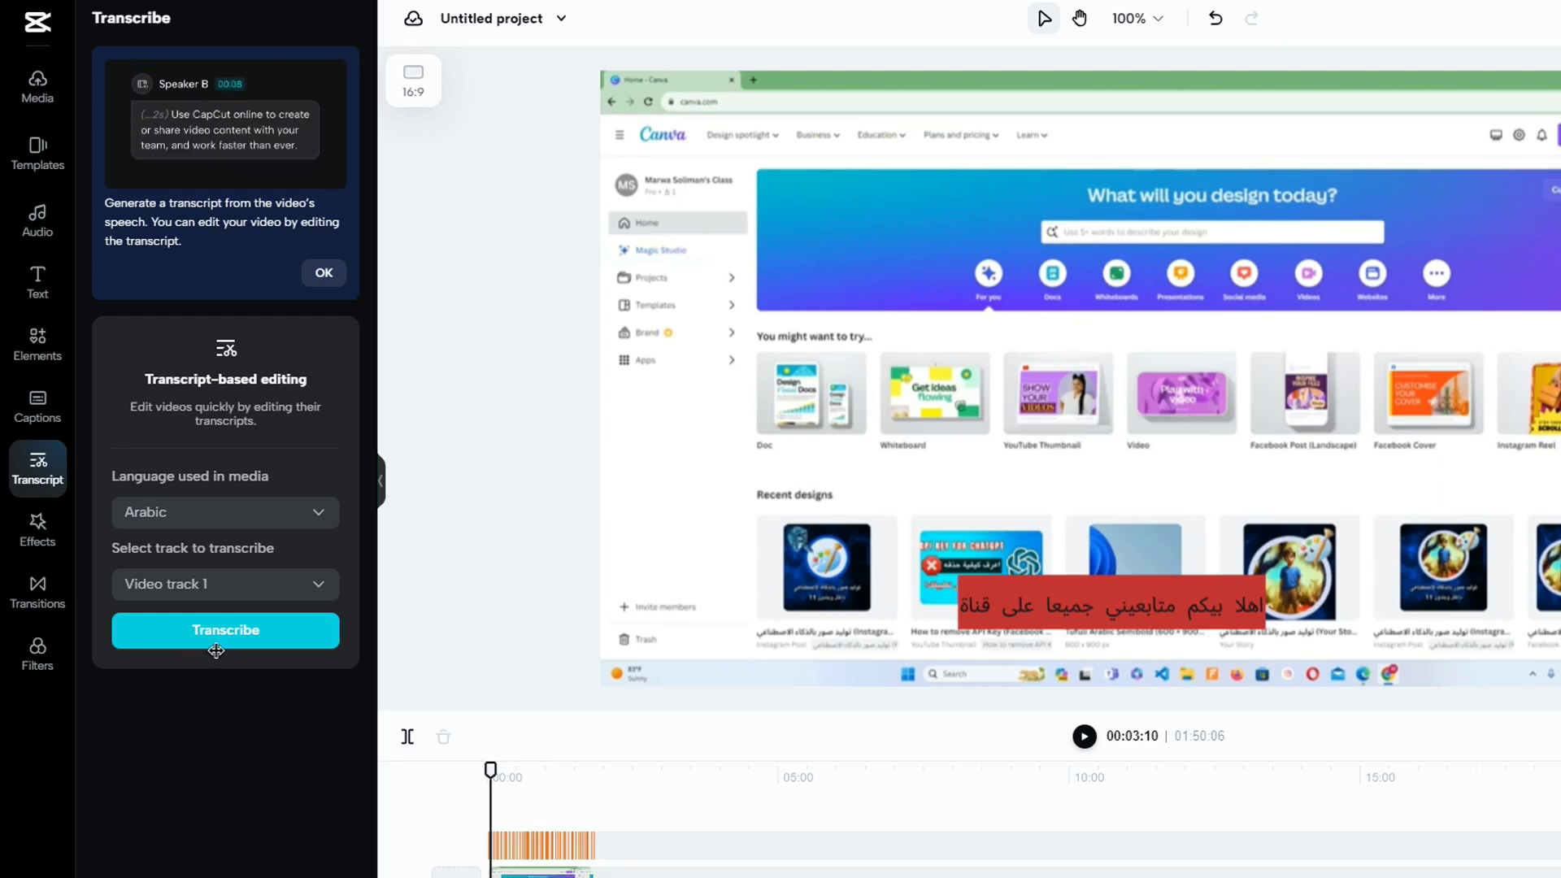
{"action": "left_click", "coordinate": [256, 637]}
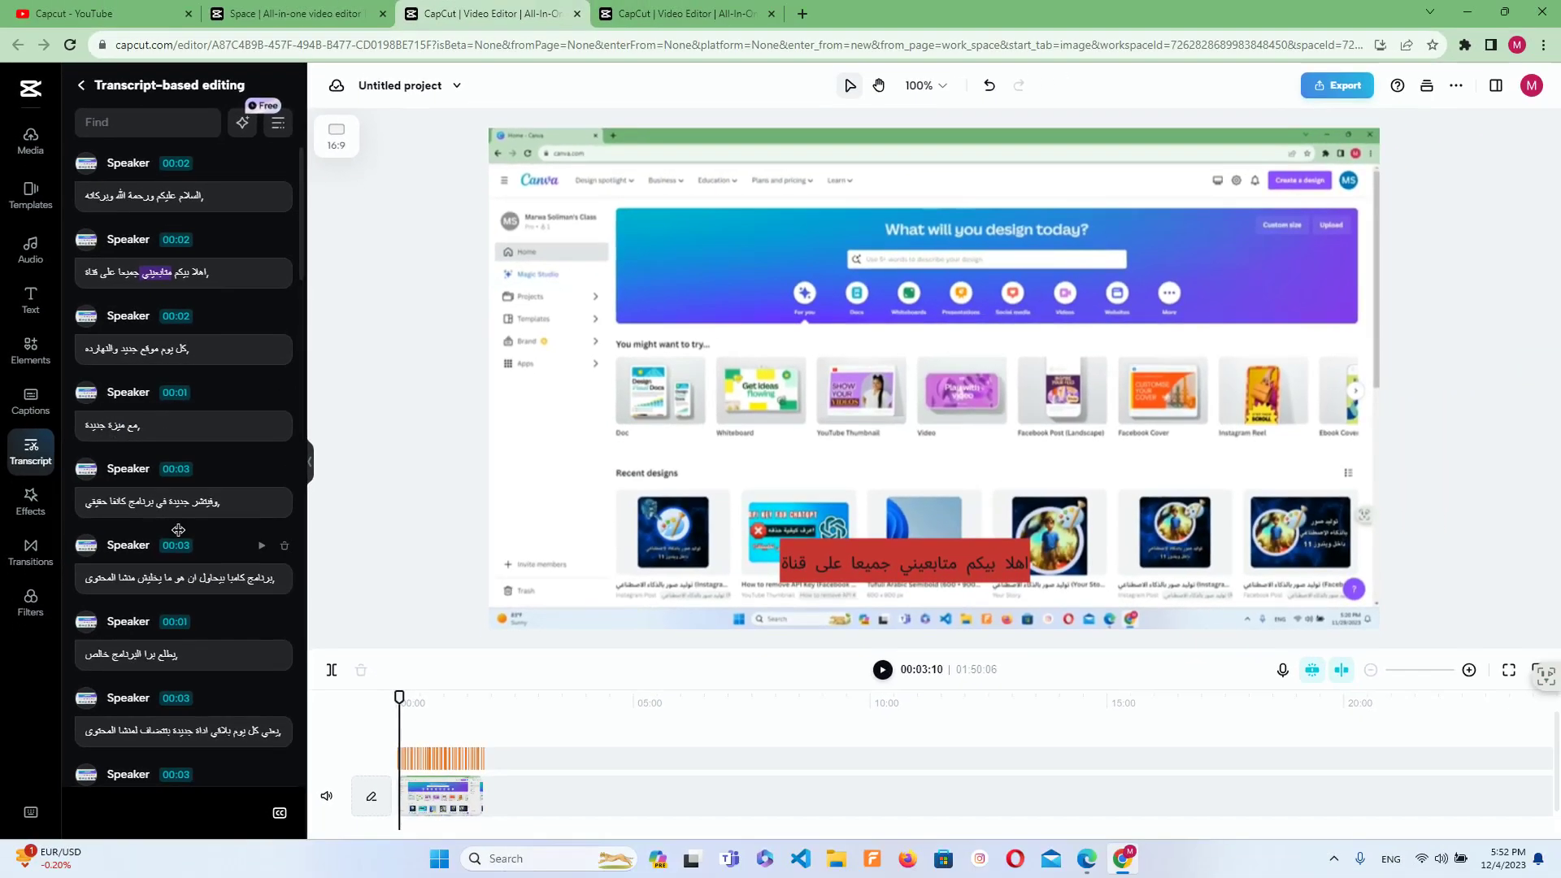
{"action": "scroll", "coordinate": [222, 438], "scroll_direction": "down", "scroll_amount": 10}
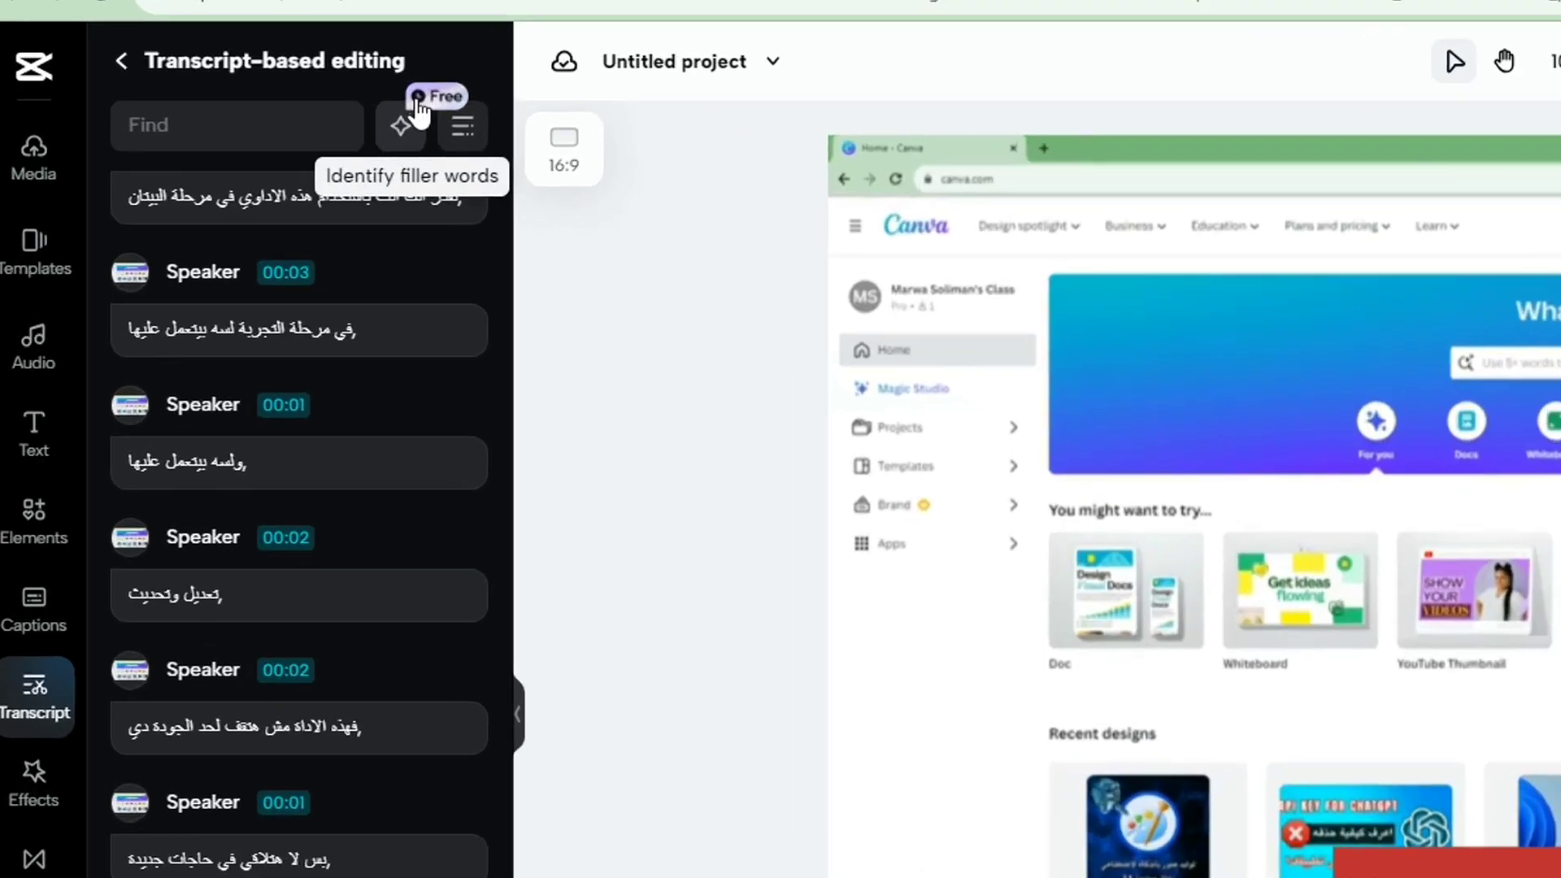
{"action": "left_click", "coordinate": [245, 120]}
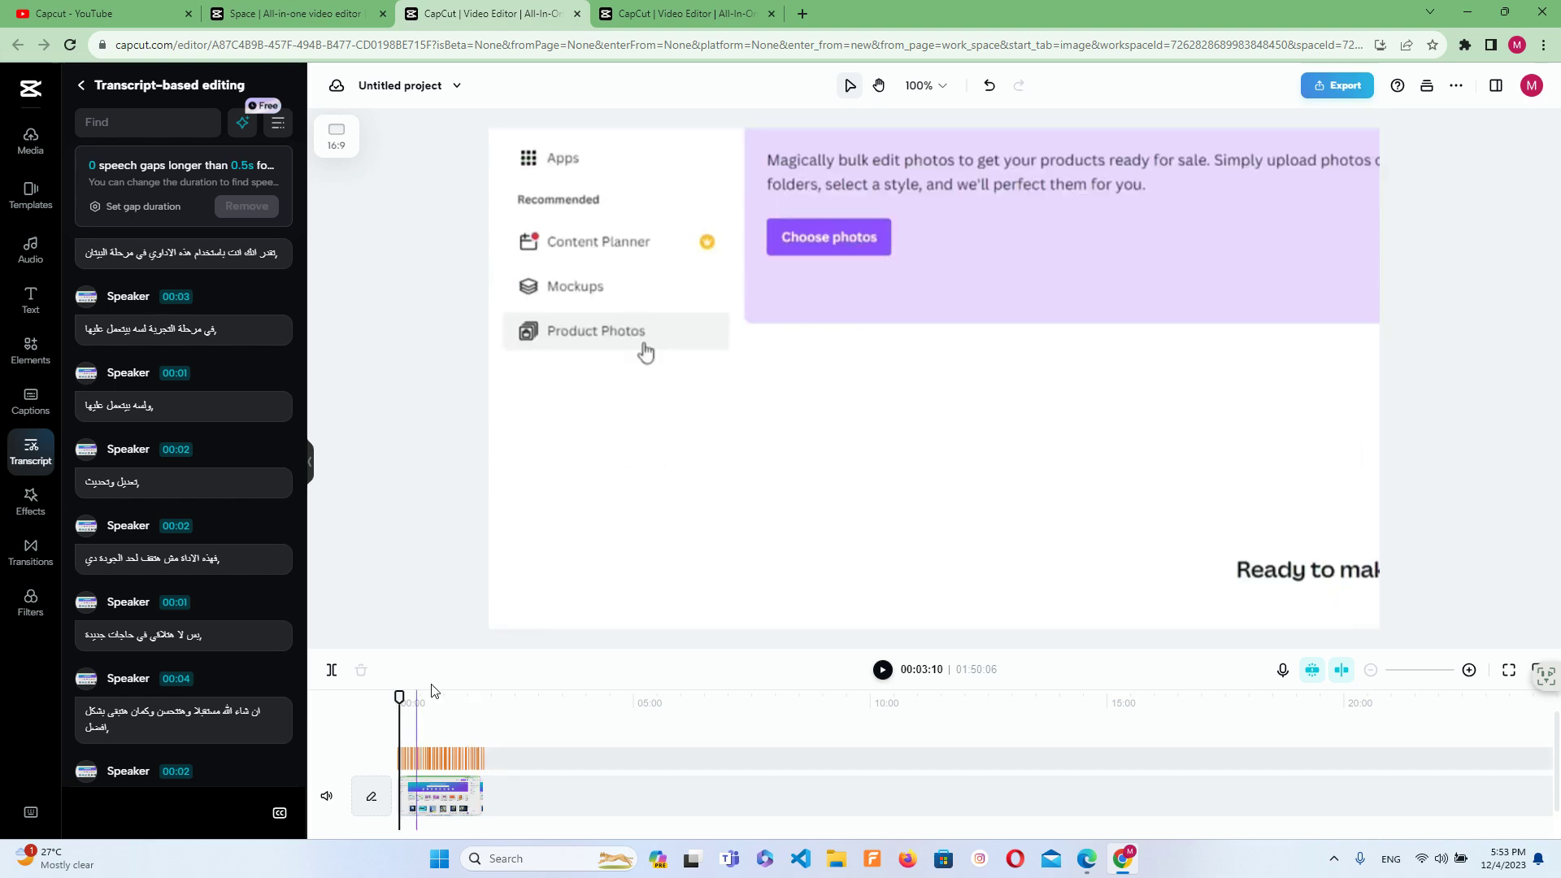
Review the sharing destinations and the resolution choices in the video's download export settings, and close them without exporting
{"action": "left_click", "coordinate": [1334, 87]}
{"action": "left_click", "coordinate": [1334, 87]}
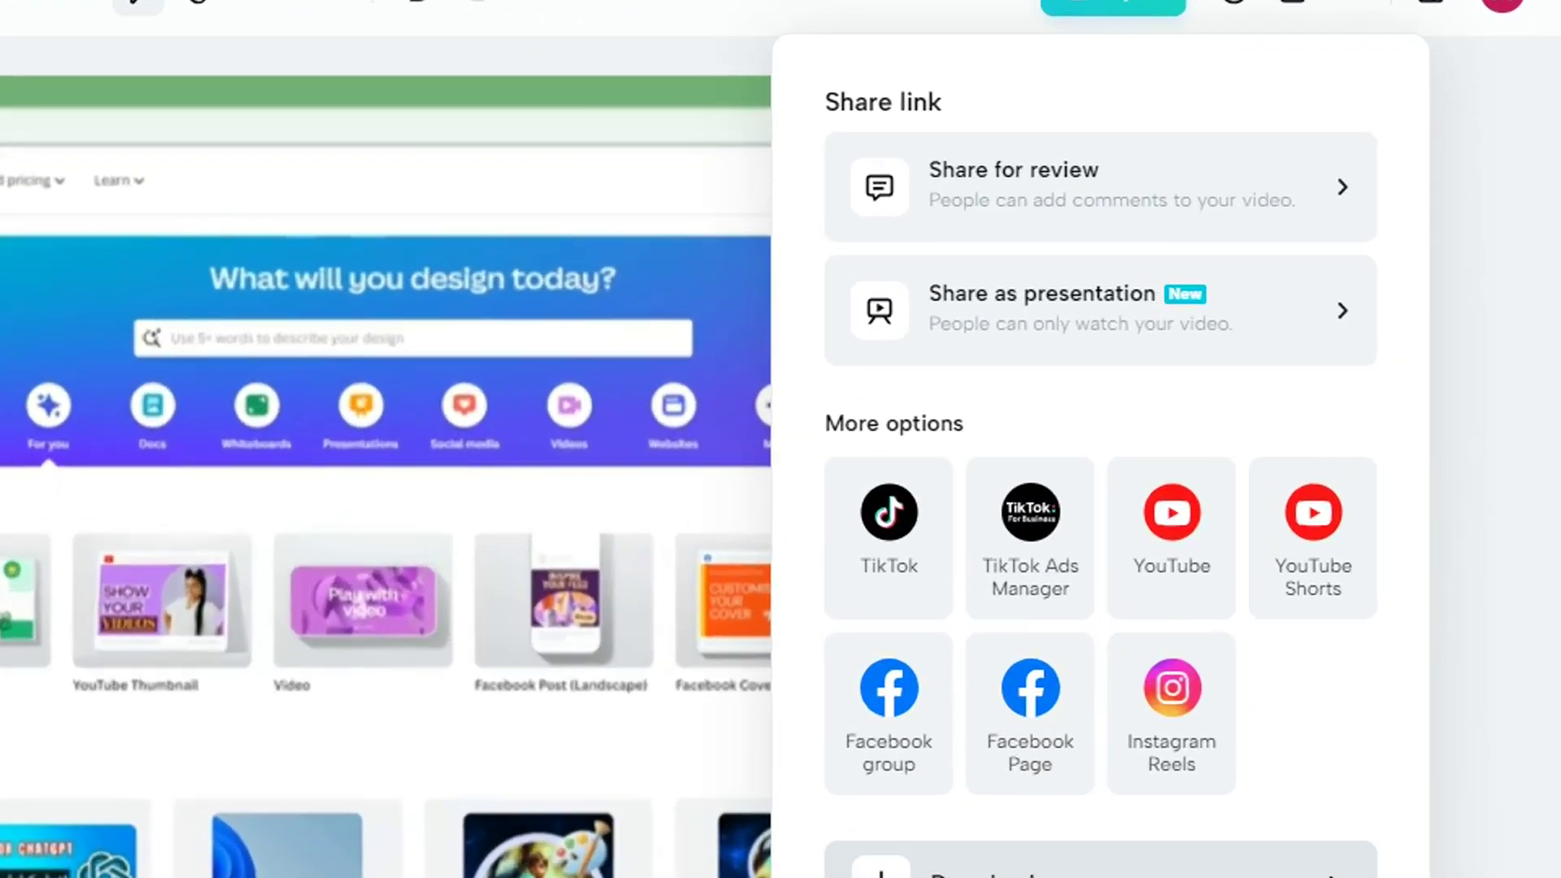
{"action": "left_click", "coordinate": [1301, 531]}
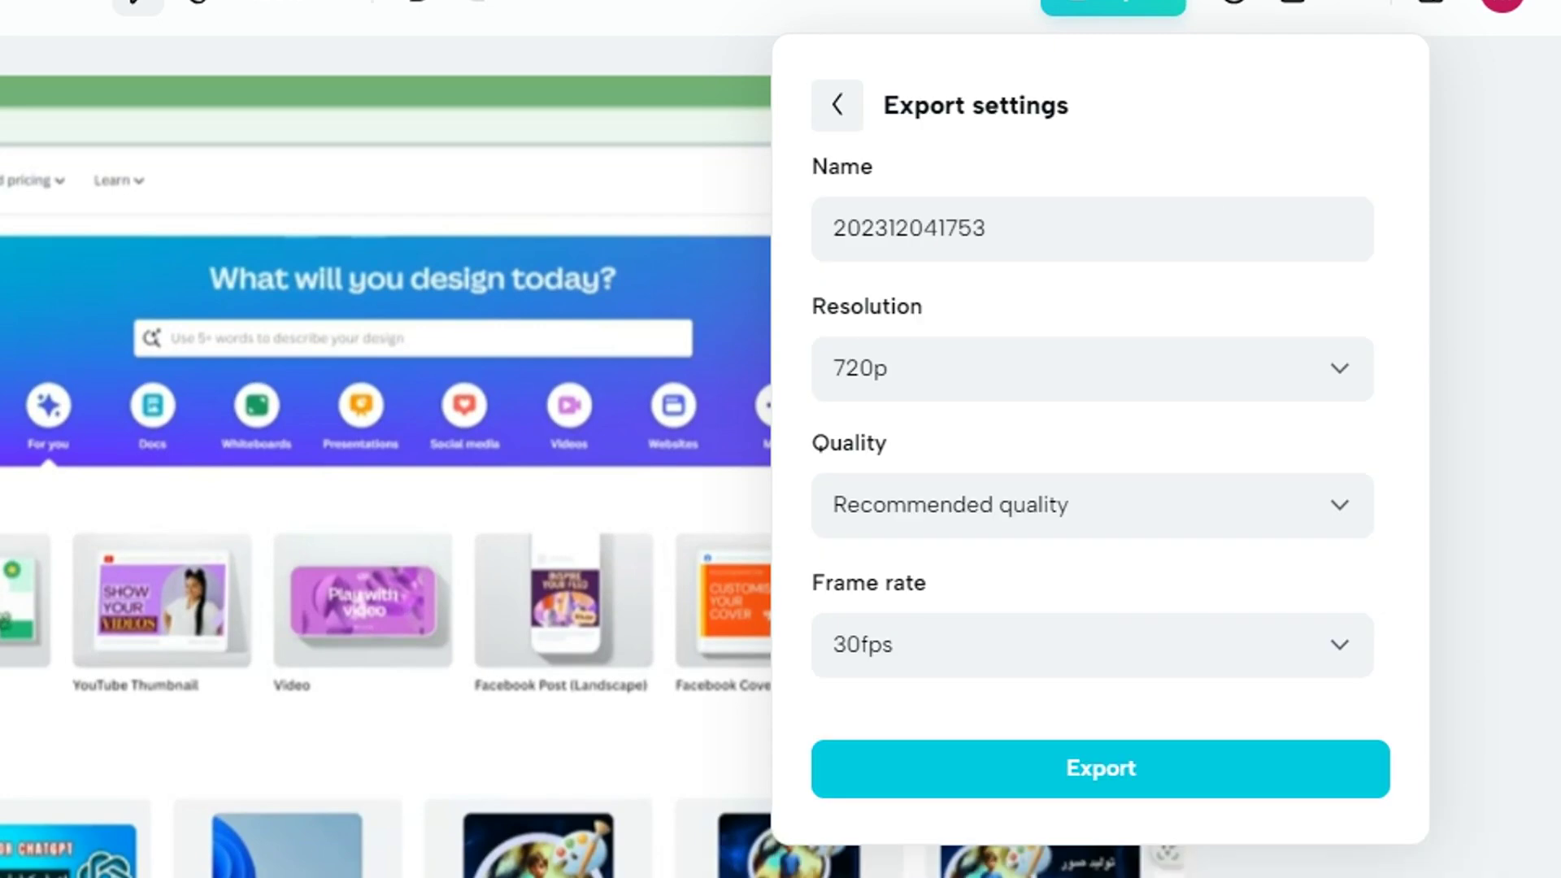
{"action": "left_click", "coordinate": [1325, 376]}
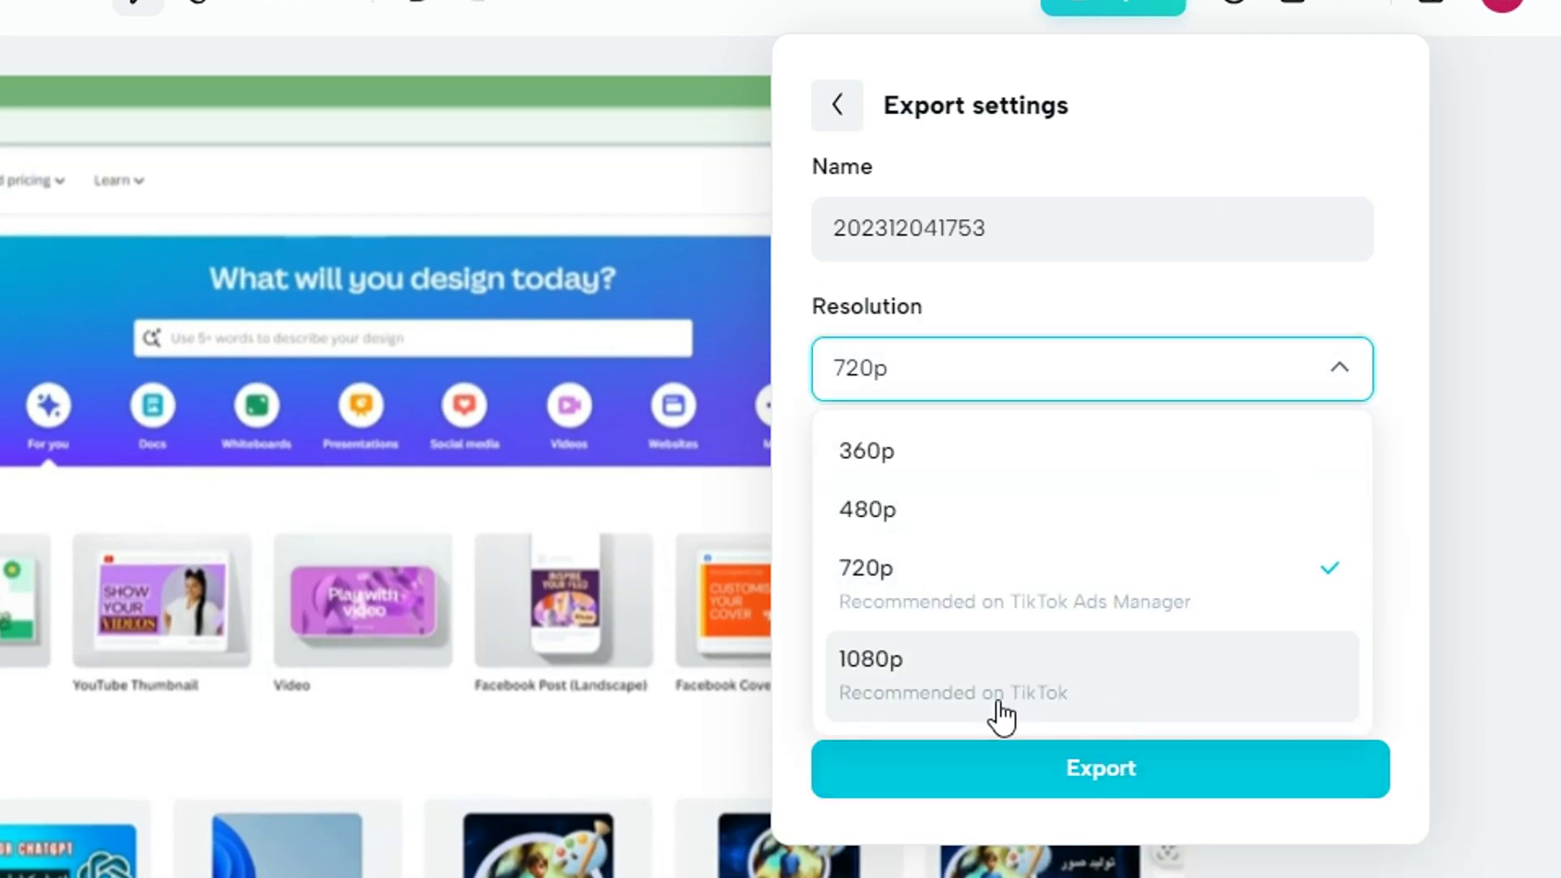
{"action": "scroll", "coordinate": [1002, 715], "scroll_direction": "down", "scroll_amount": 3}
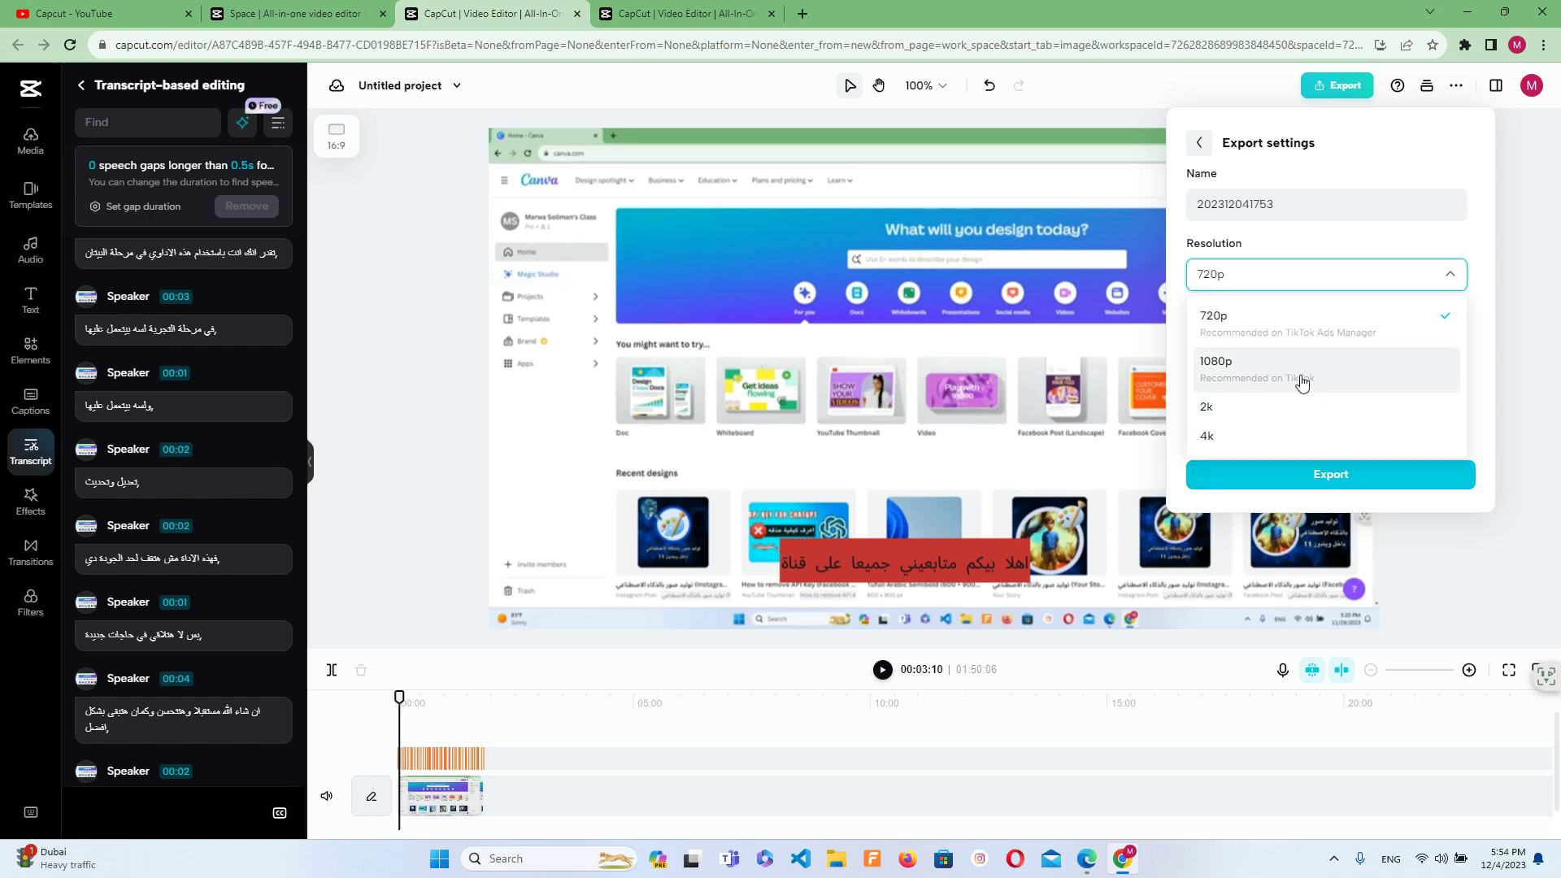
{"action": "left_click", "coordinate": [1533, 603]}
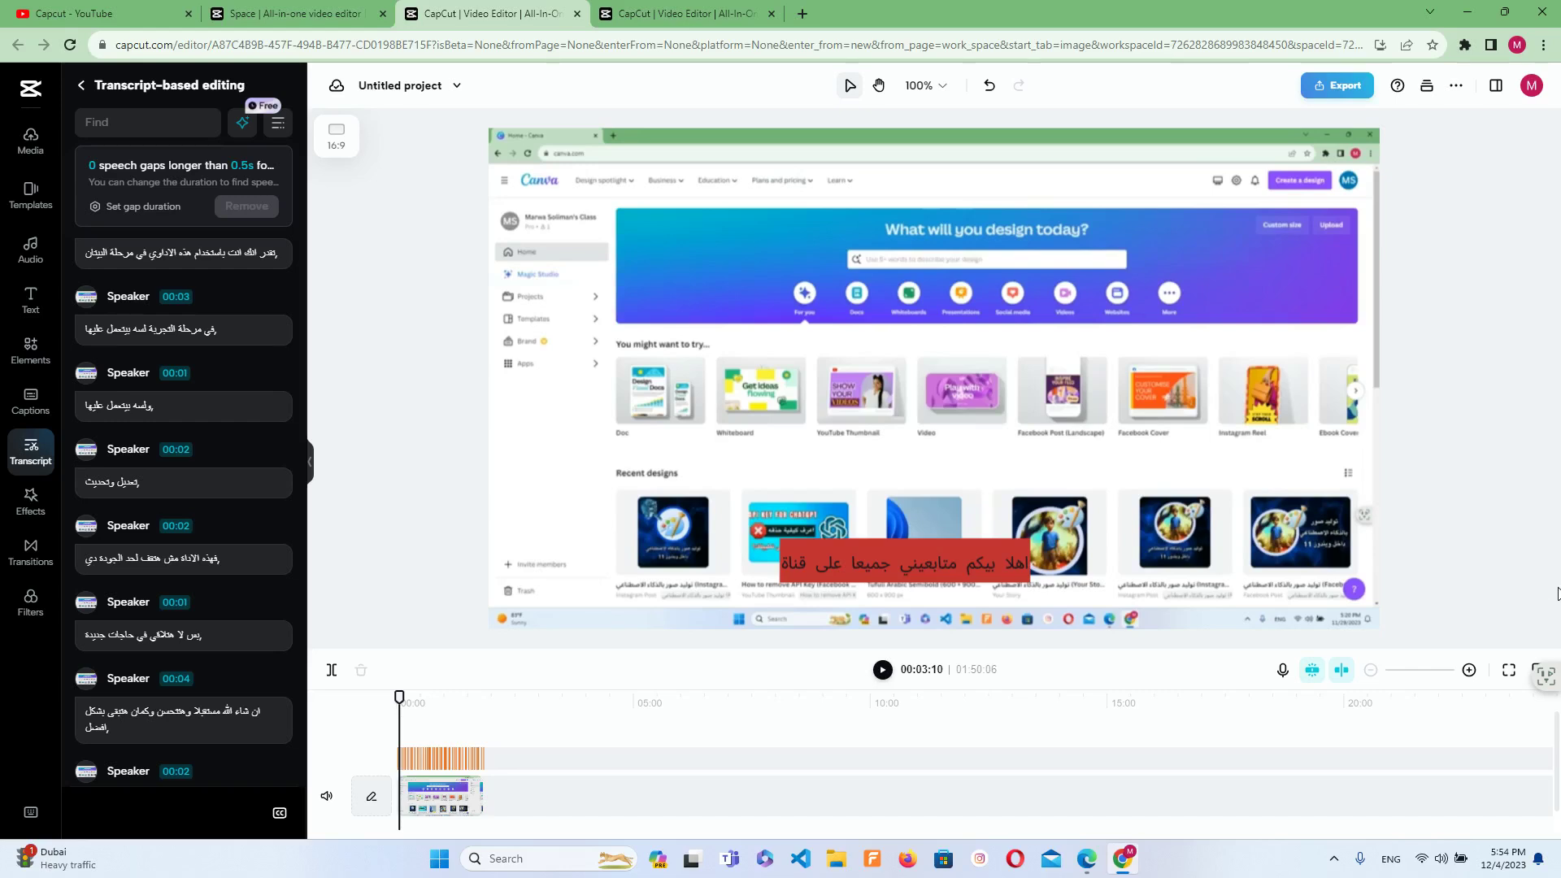